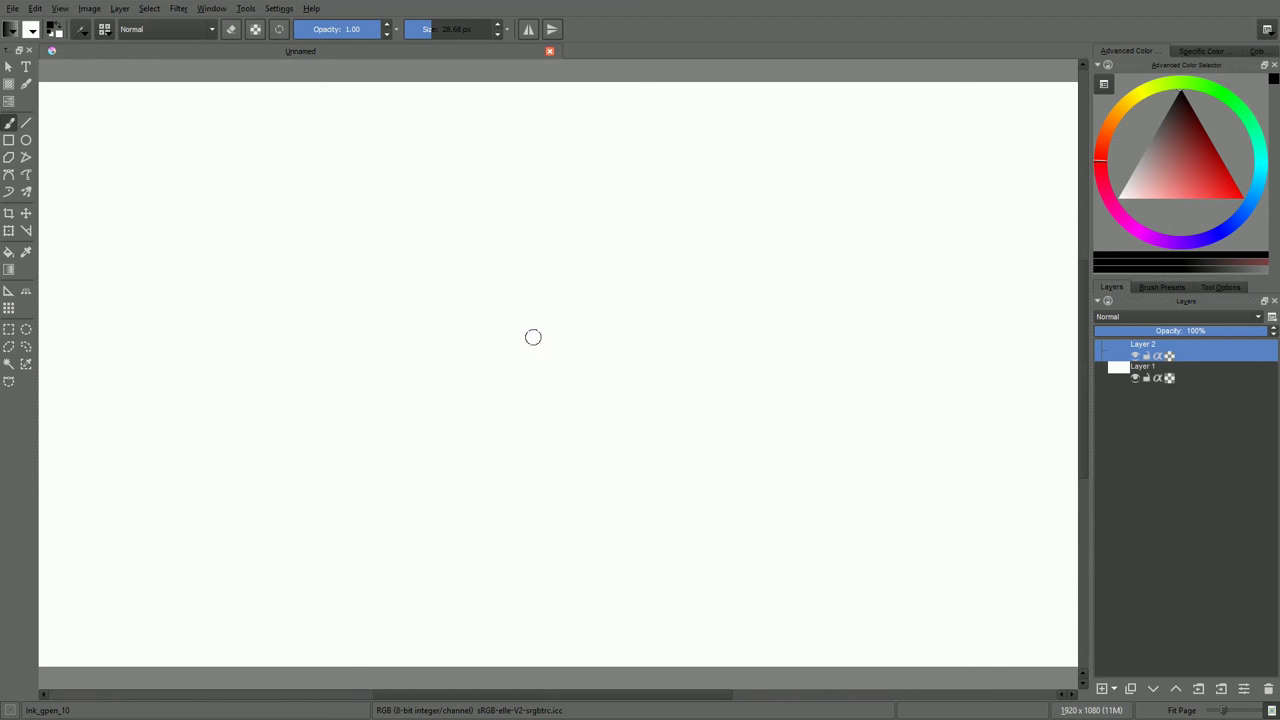
Bring up the pop-up palette, then paint a black wavy freehand stroke on Layer 2.
{"action": "right_click", "coordinate": [539, 329]}
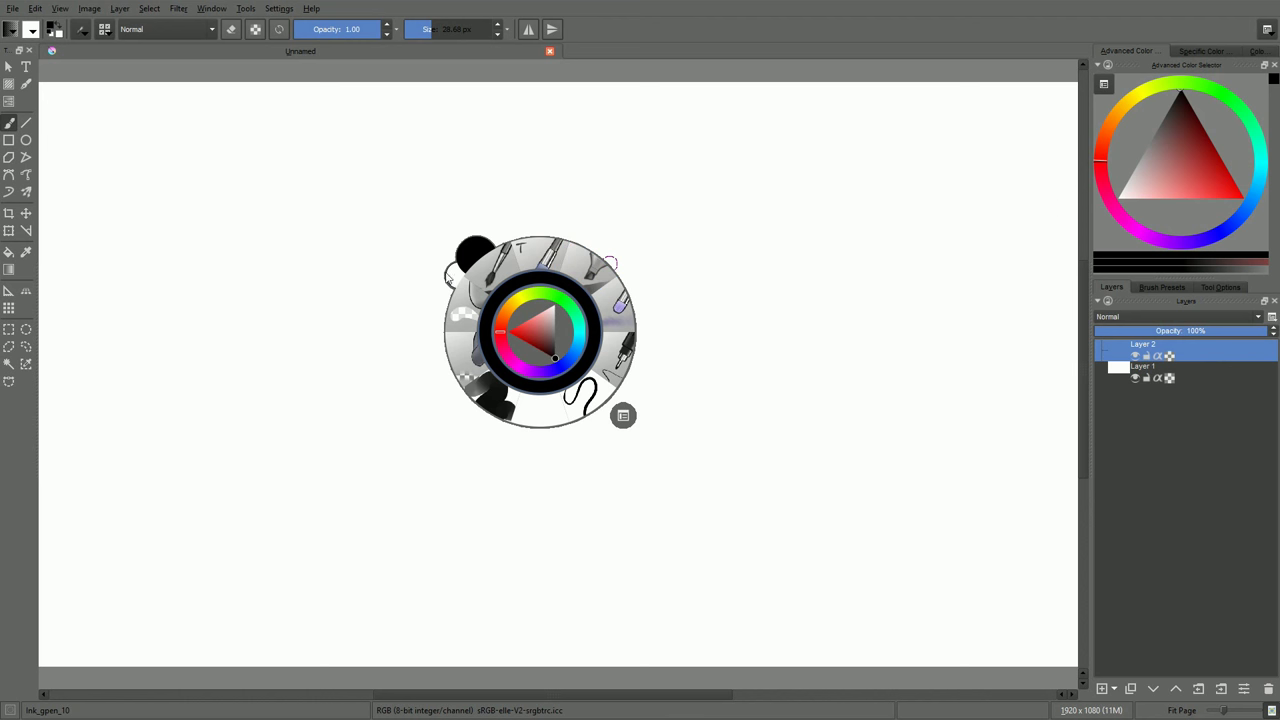
{"action": "left_click", "coordinate": [345, 280]}
{"action": "mouse_move", "coordinate": [371, 236]}
{"action": "left_mouse_down"}
{"action": "mouse_move", "coordinate": [306, 362]}
{"action": "mouse_move", "coordinate": [448, 322]}
{"action": "mouse_move", "coordinate": [521, 338]}
{"action": "left_mouse_up"}
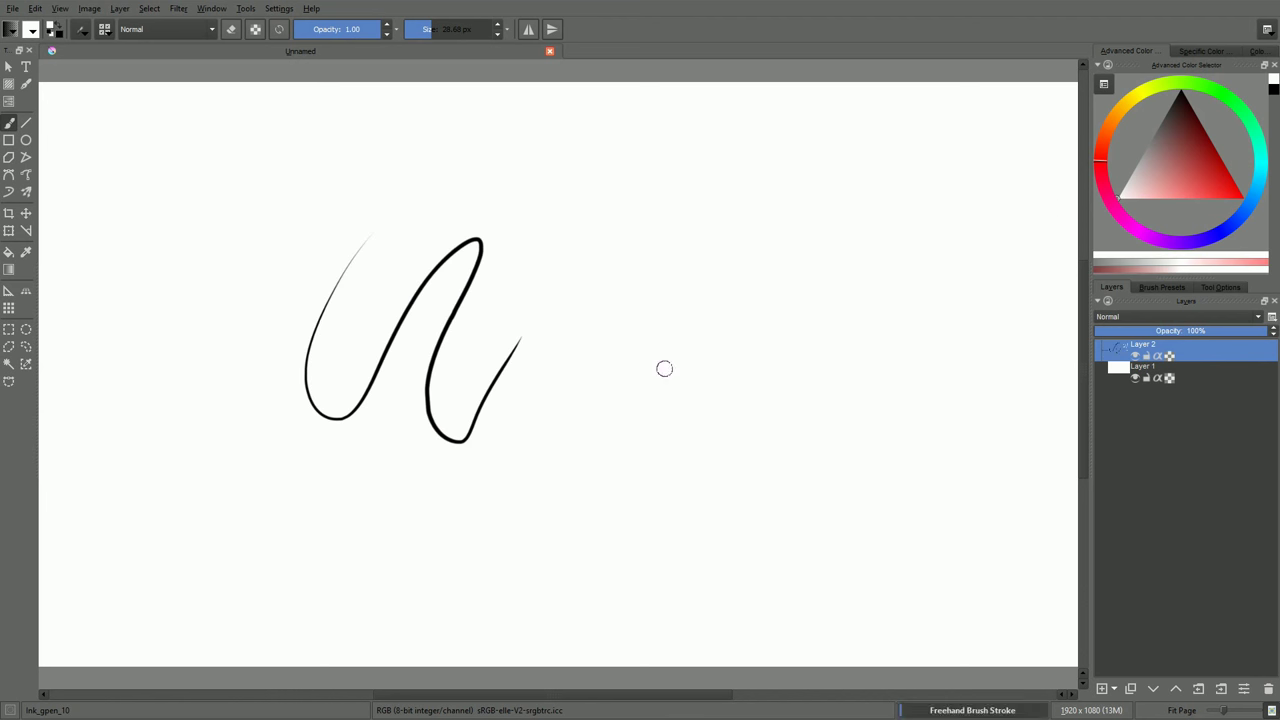
Pick red and the Basic_wet_soft brush from the pop-up palette and paint soft pink strokes.
{"action": "right_click", "coordinate": [565, 298]}
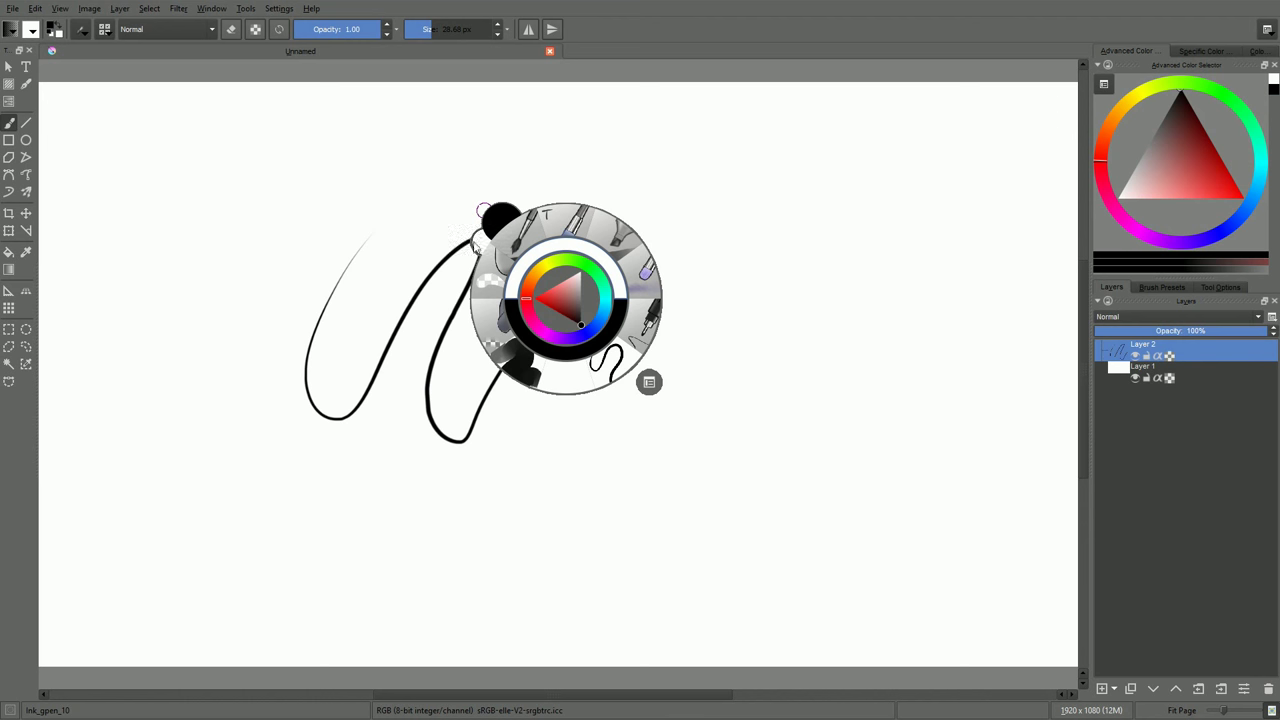
{"action": "left_click", "coordinate": [550, 296]}
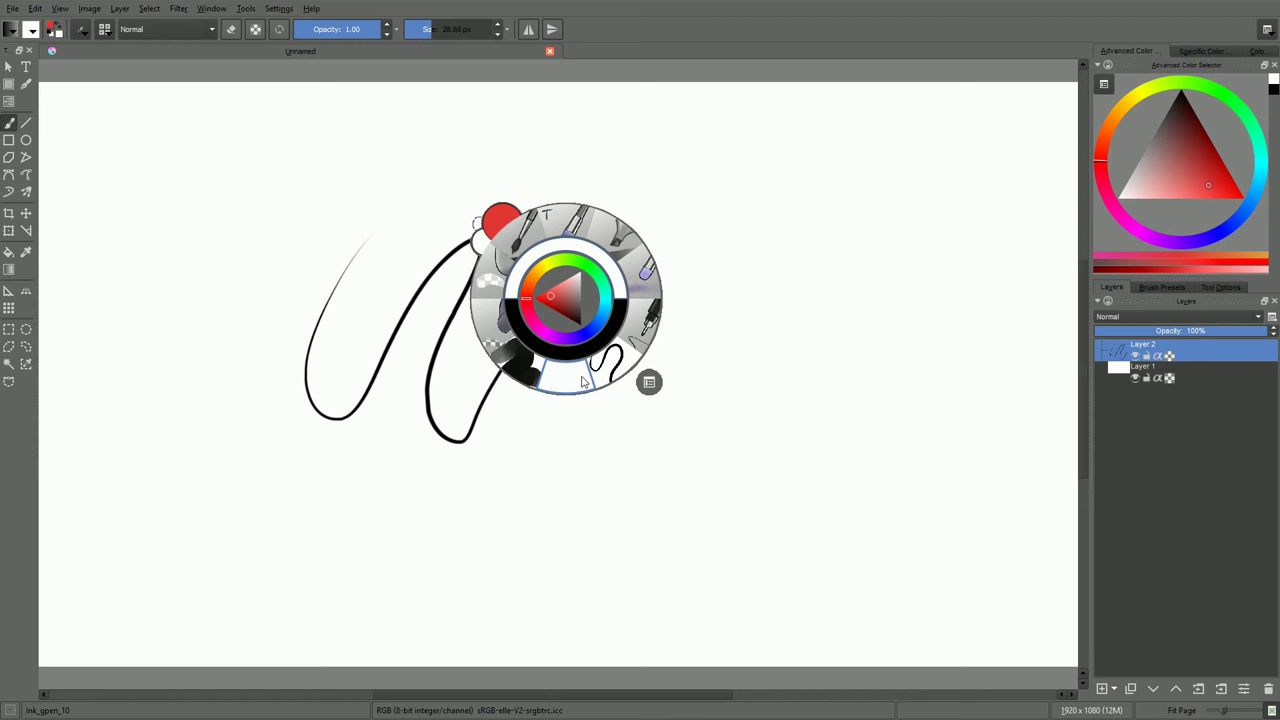
{"action": "left_click", "coordinate": [650, 268]}
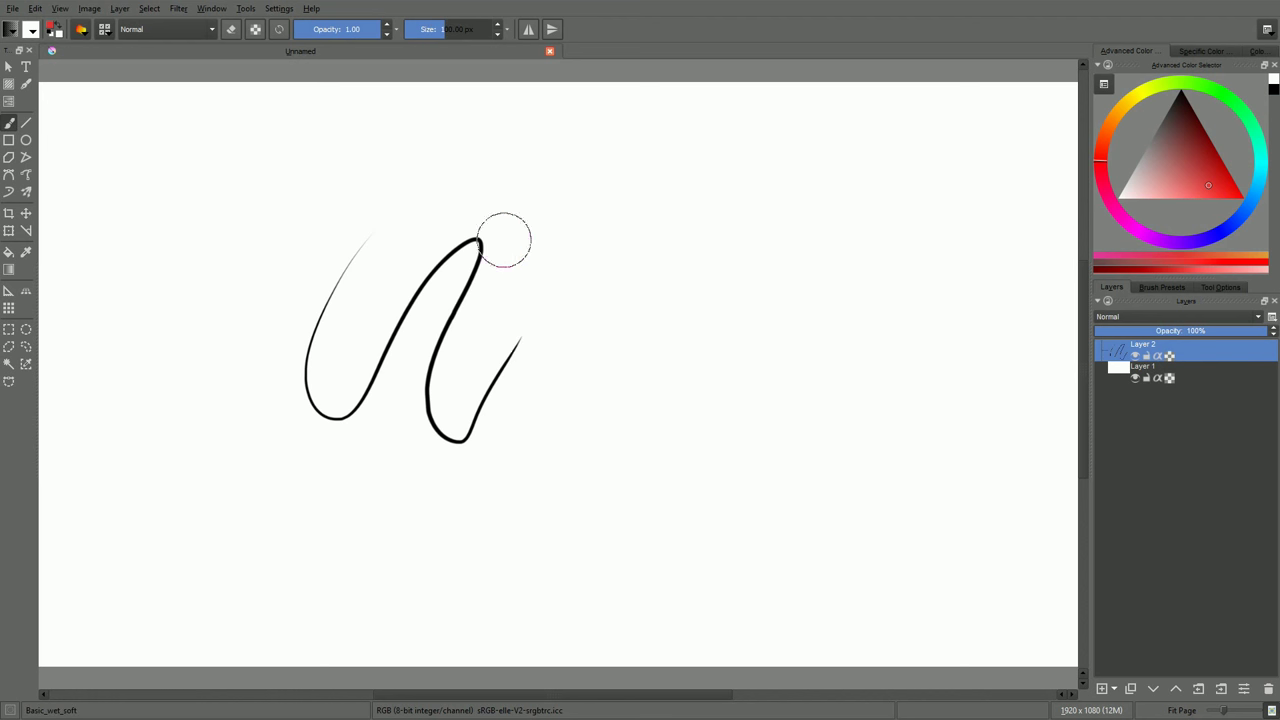
{"action": "mouse_move", "coordinate": [500, 234]}
{"action": "left_mouse_down"}
{"action": "mouse_move", "coordinate": [479, 268]}
{"action": "mouse_move", "coordinate": [553, 311]}
{"action": "mouse_move", "coordinate": [532, 371]}
{"action": "mouse_move", "coordinate": [579, 357]}
{"action": "left_mouse_up"}
Undo the pink and black strokes to clear the canvas, then choose the Block_basic brush.
{"action": "key", "text": "ctrl+z"}
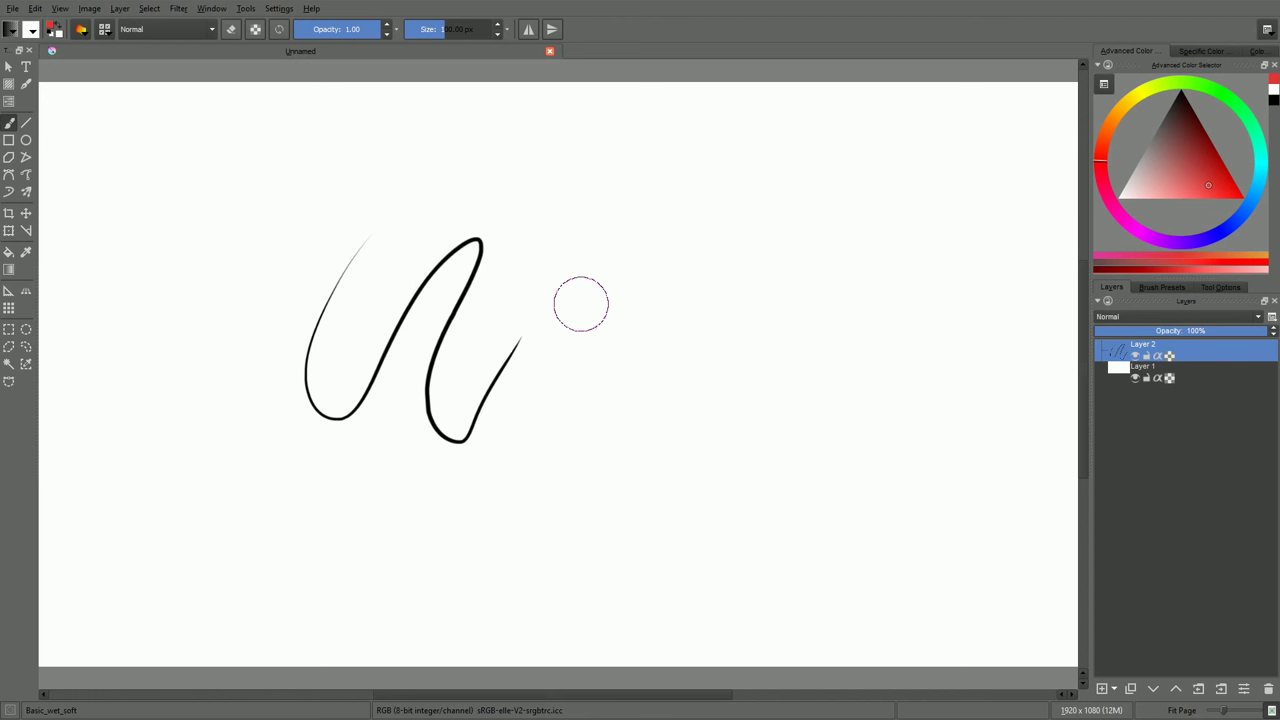
{"action": "key", "text": "ctrl+z"}
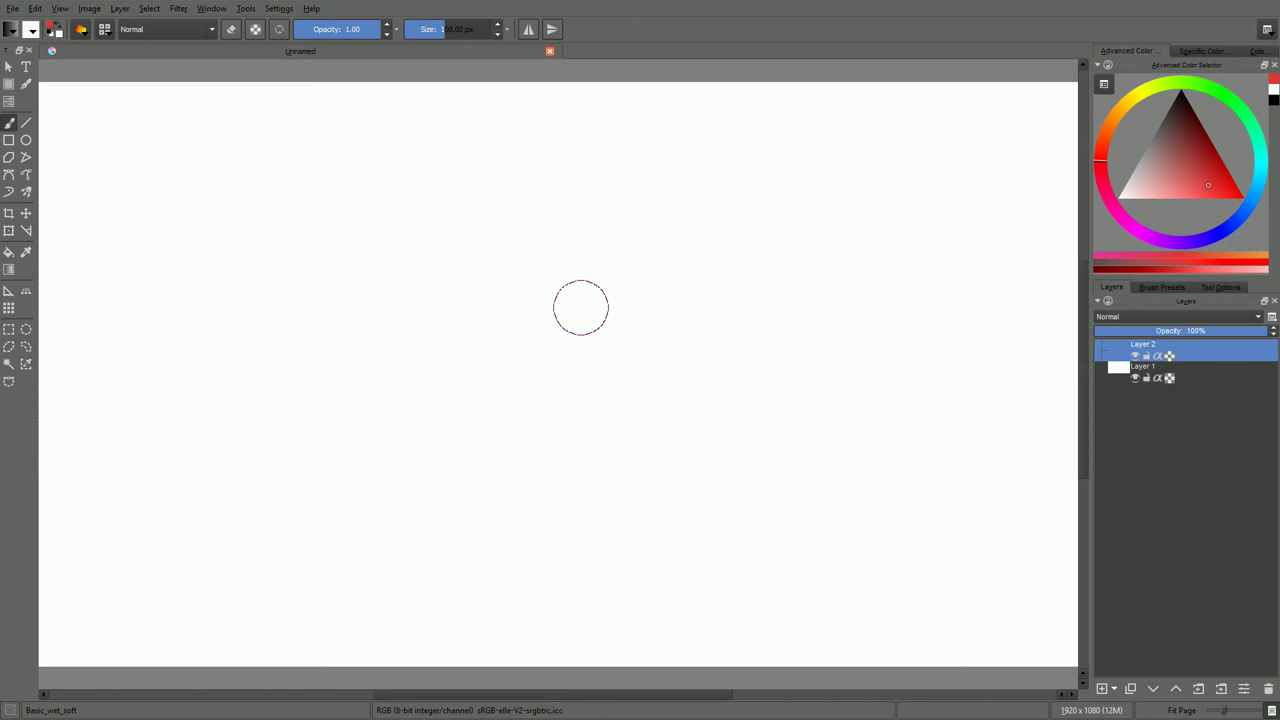
{"action": "right_click", "coordinate": [566, 238]}
{"action": "left_click", "coordinate": [610, 193]}
Test a pink stroke, shift the hue to a darker purple, paint a purple zigzag, and undo it.
{"action": "mouse_move", "coordinate": [455, 242]}
{"action": "left_mouse_down"}
{"action": "mouse_move", "coordinate": [409, 298]}
{"action": "mouse_move", "coordinate": [526, 400]}
{"action": "mouse_move", "coordinate": [660, 390]}
{"action": "left_mouse_up"}
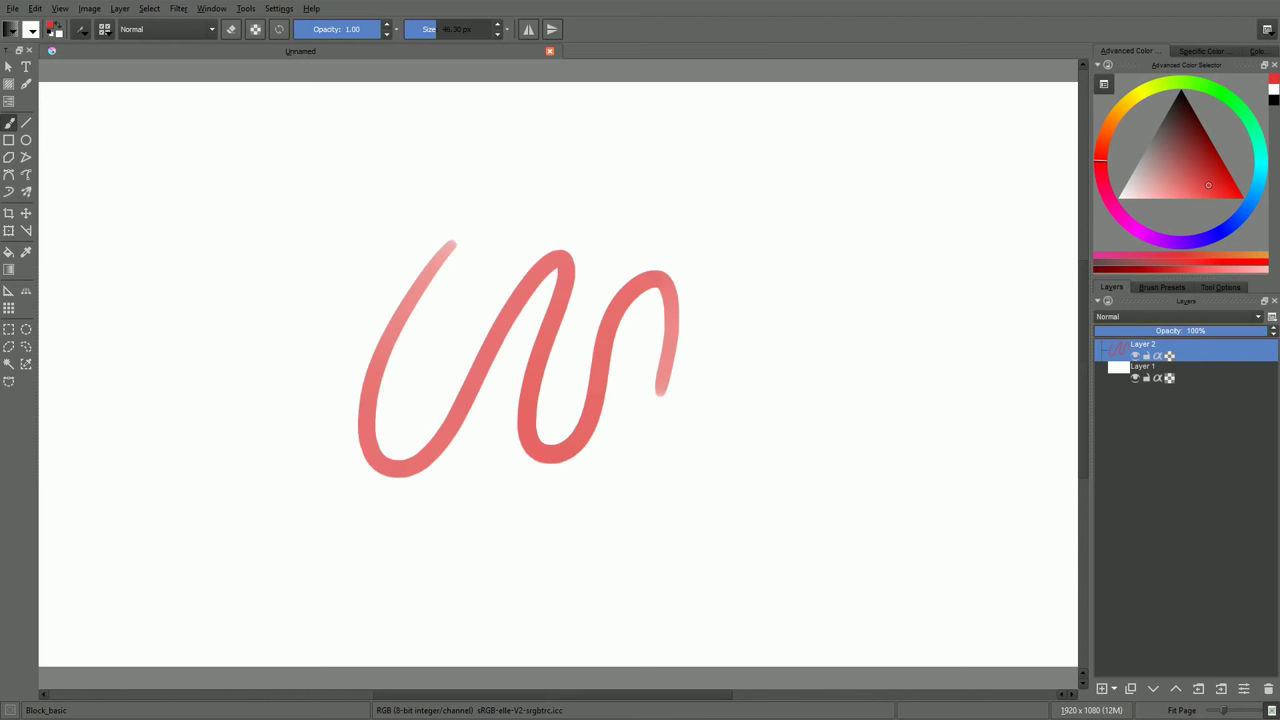
{"action": "key", "text": "ctrl+z"}
{"action": "right_click", "coordinate": [543, 272]}
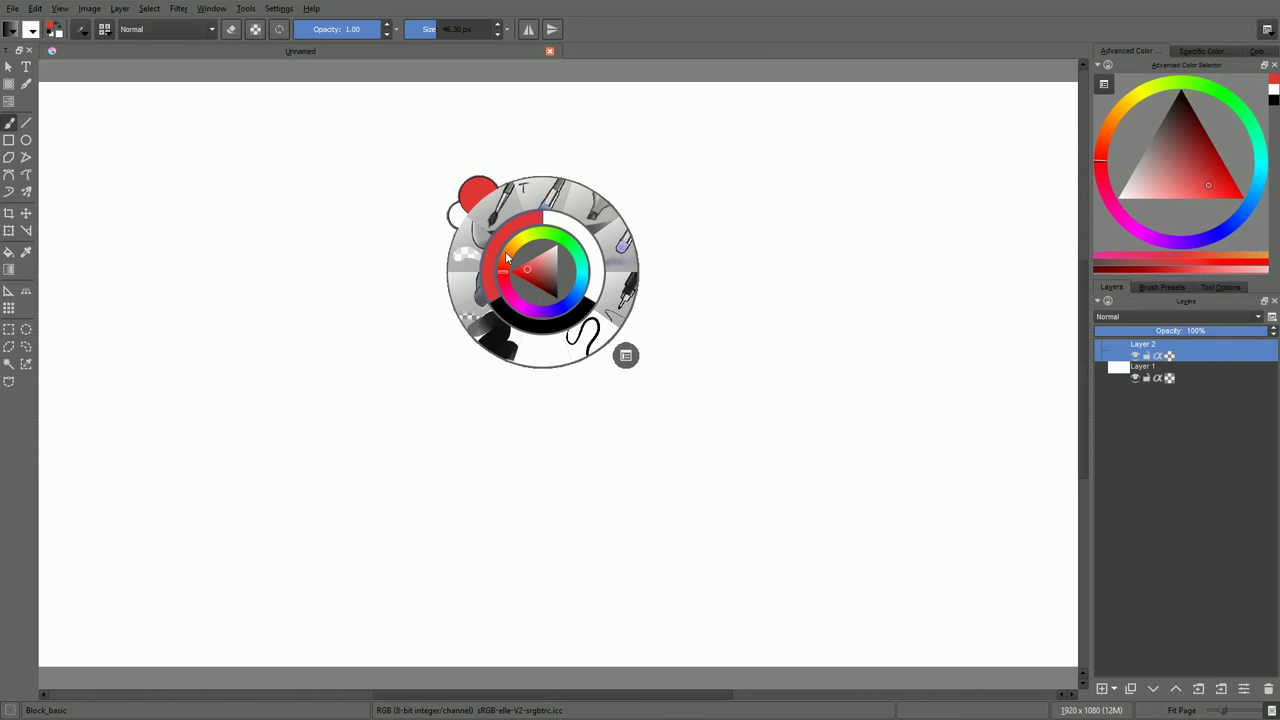
{"action": "left_click_drag", "start_coordinate": [505, 251], "coordinate": [535, 312]}
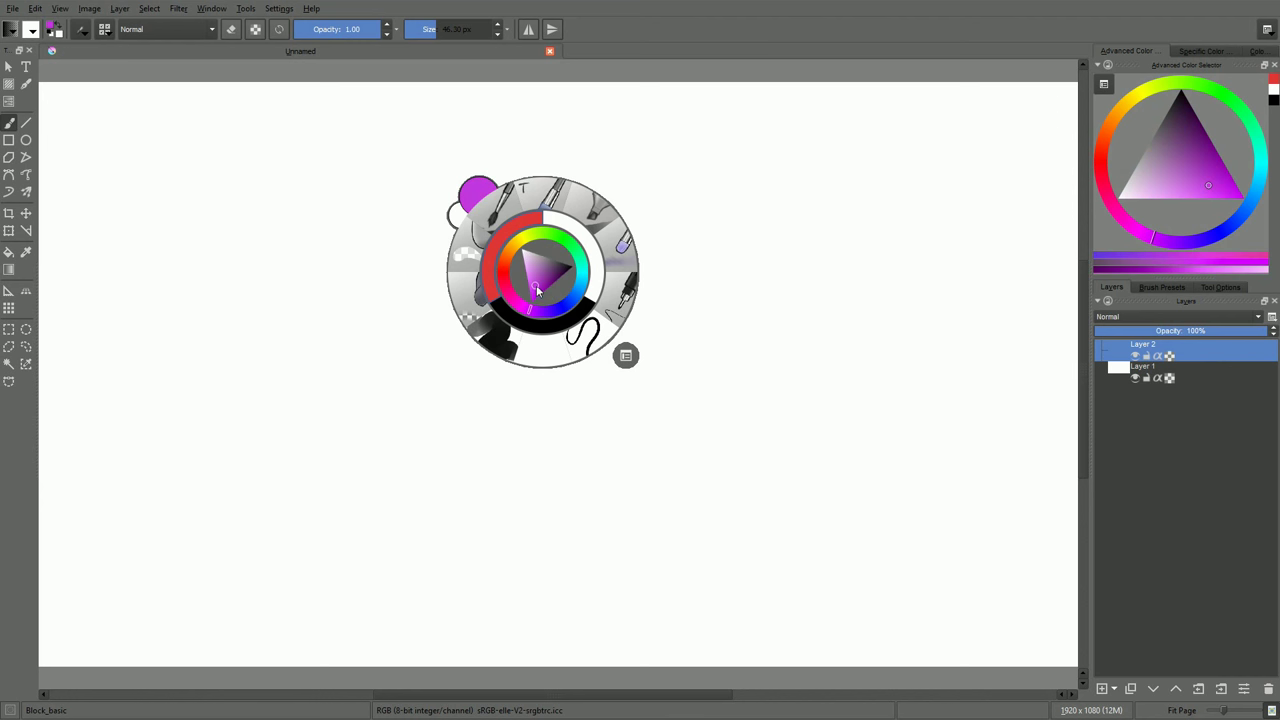
{"action": "left_click", "coordinate": [555, 275]}
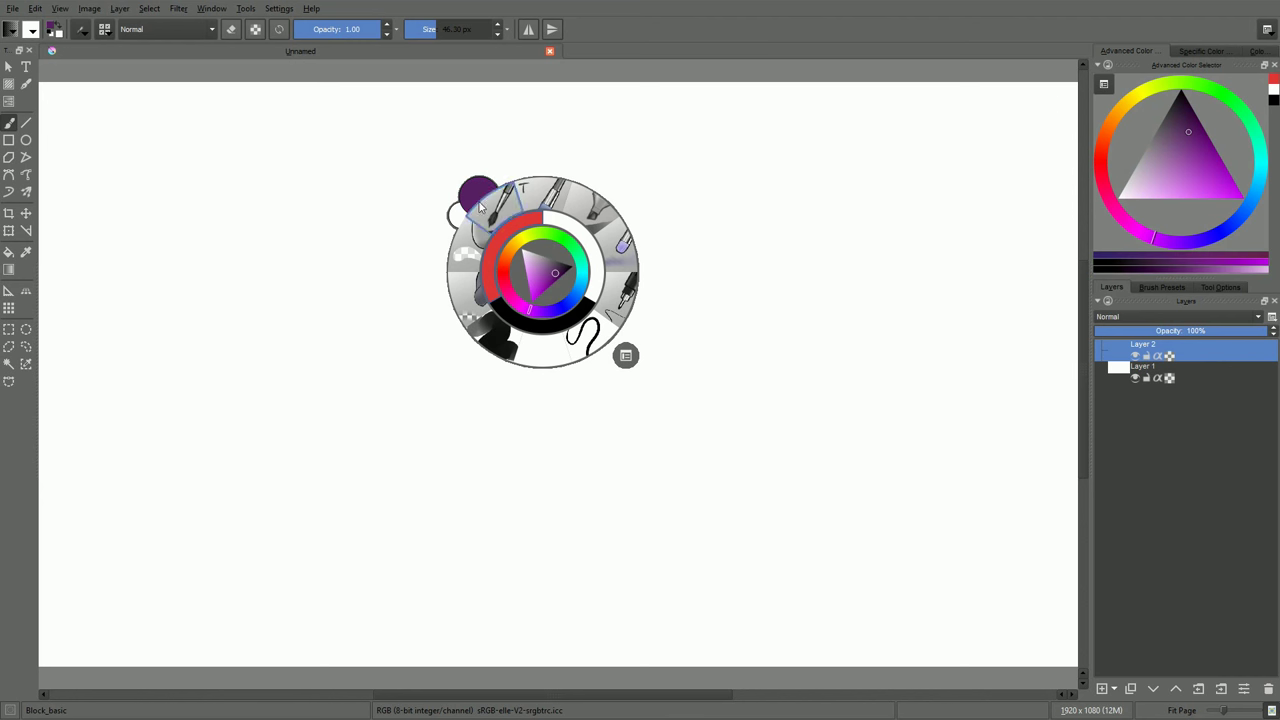
{"action": "left_click", "coordinate": [450, 365]}
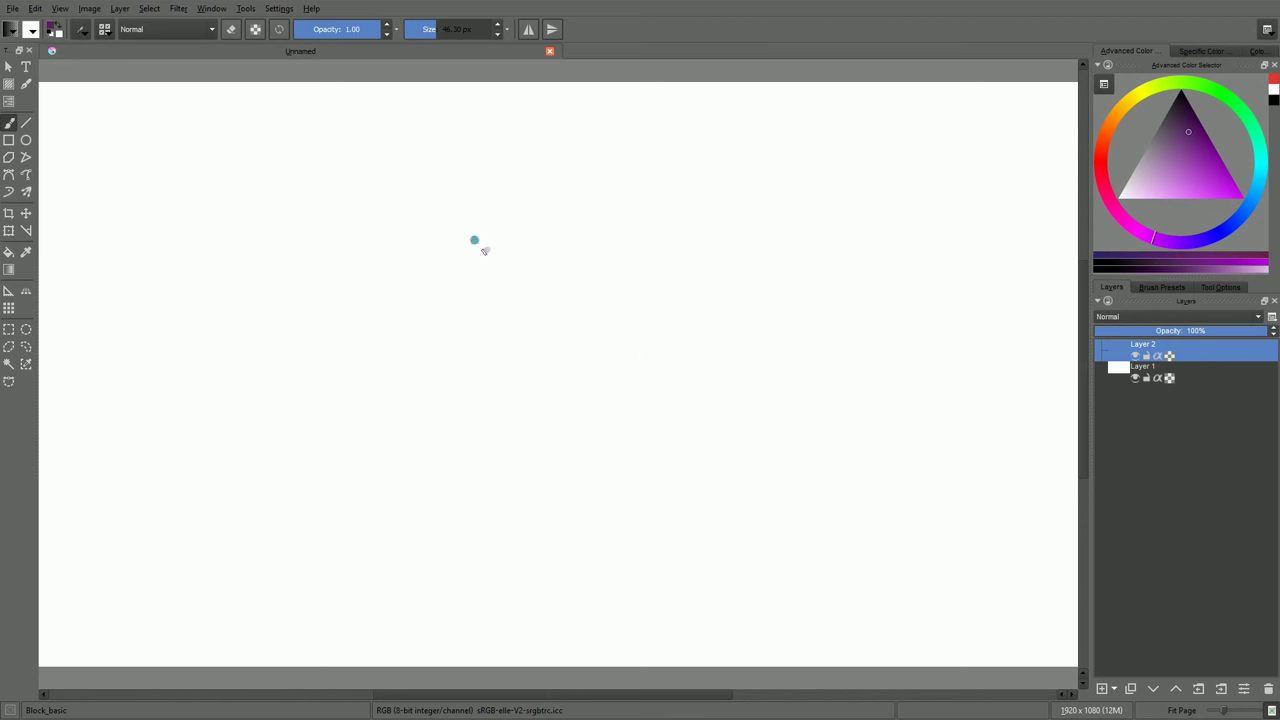
{"action": "mouse_move", "coordinate": [482, 246]}
{"action": "left_mouse_down"}
{"action": "mouse_move", "coordinate": [576, 258]}
{"action": "mouse_move", "coordinate": [625, 372]}
{"action": "mouse_move", "coordinate": [618, 414]}
{"action": "left_mouse_up"}
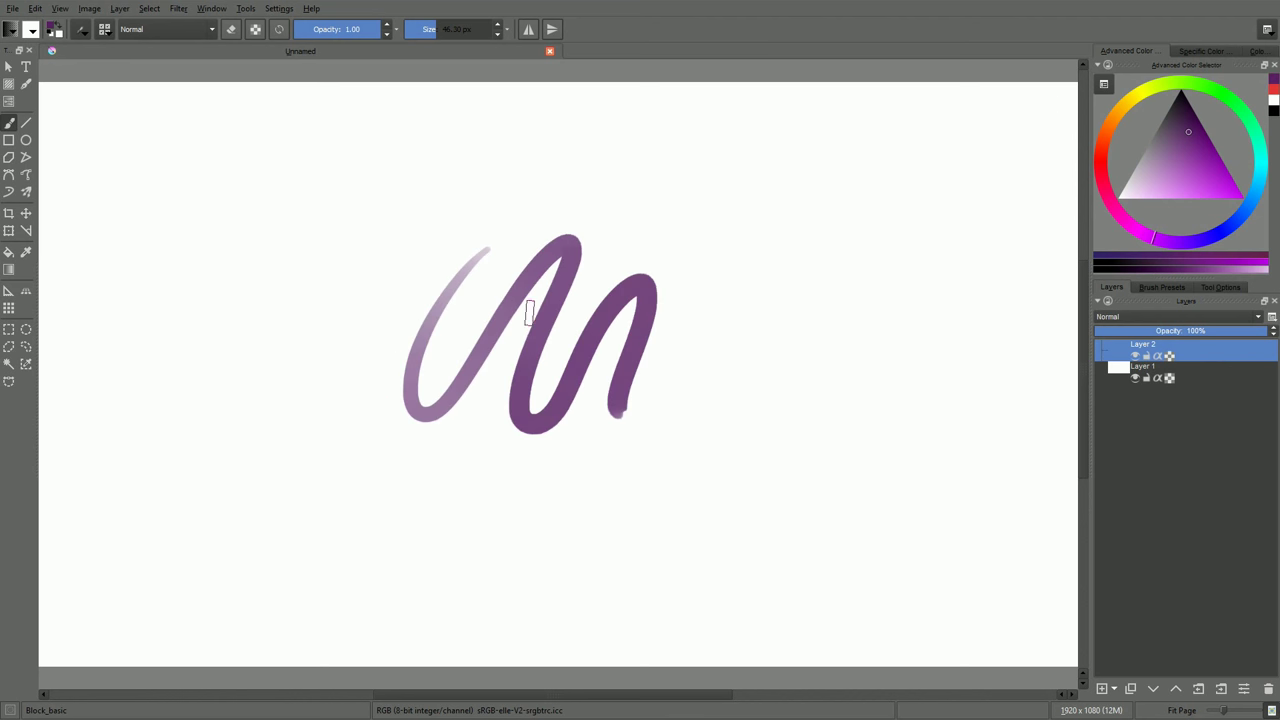
{"action": "key", "text": "ctrl+z"}
Switch the colour to blue, paint a blue scribble, then pick a pale recent colour.
{"action": "right_click", "coordinate": [491, 311]}
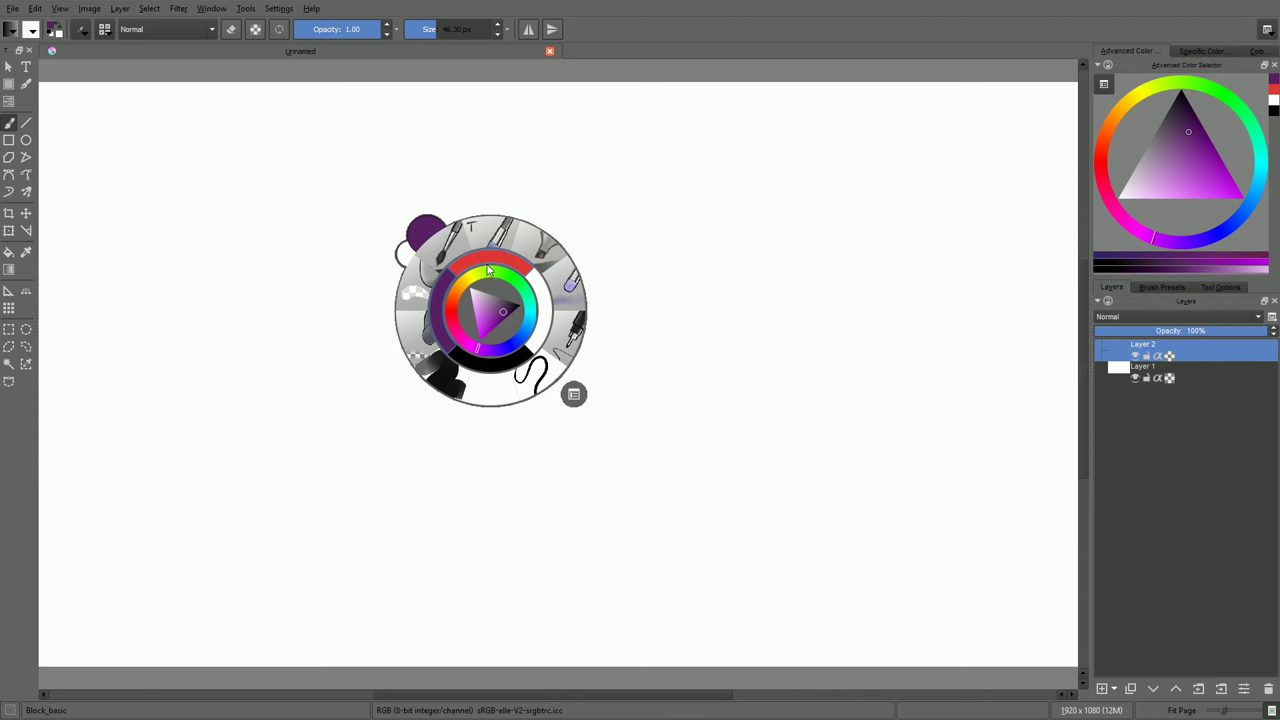
{"action": "left_click", "coordinate": [530, 334]}
{"action": "left_click", "coordinate": [603, 243]}
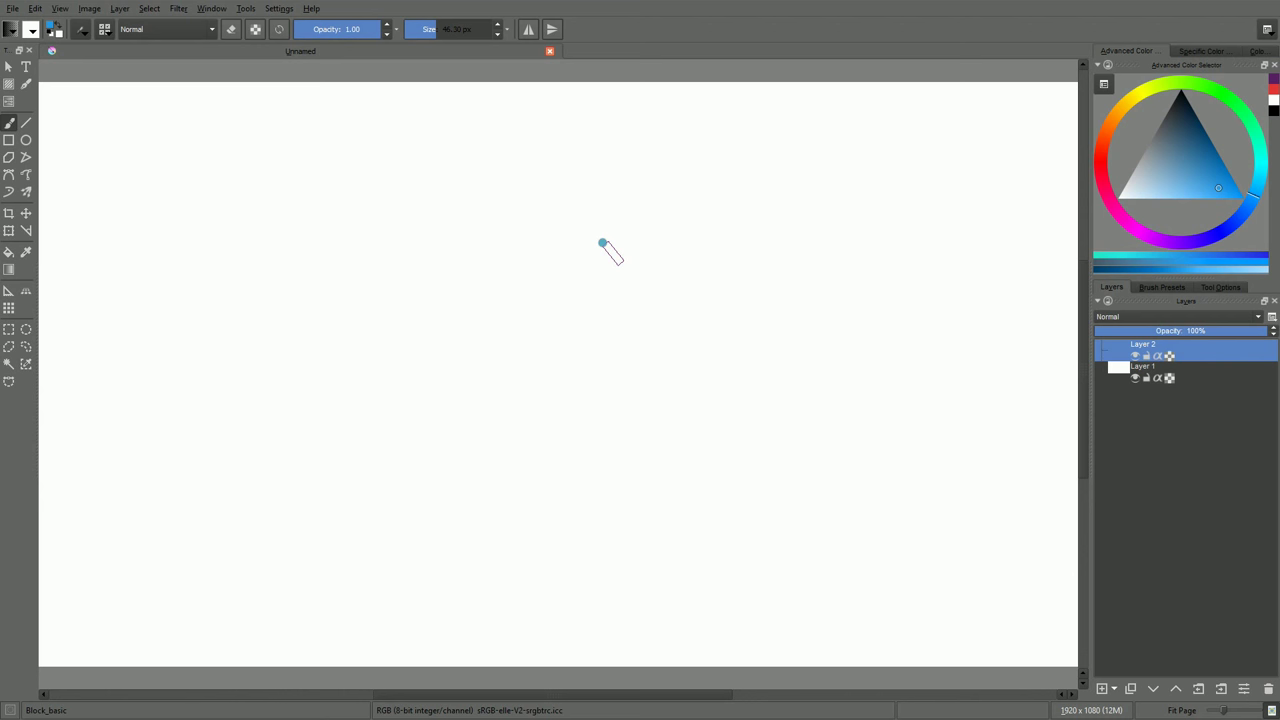
{"action": "mouse_move", "coordinate": [503, 229]}
{"action": "left_mouse_down"}
{"action": "mouse_move", "coordinate": [543, 258]}
{"action": "mouse_move", "coordinate": [540, 330]}
{"action": "left_mouse_up"}
{"action": "right_click", "coordinate": [538, 312]}
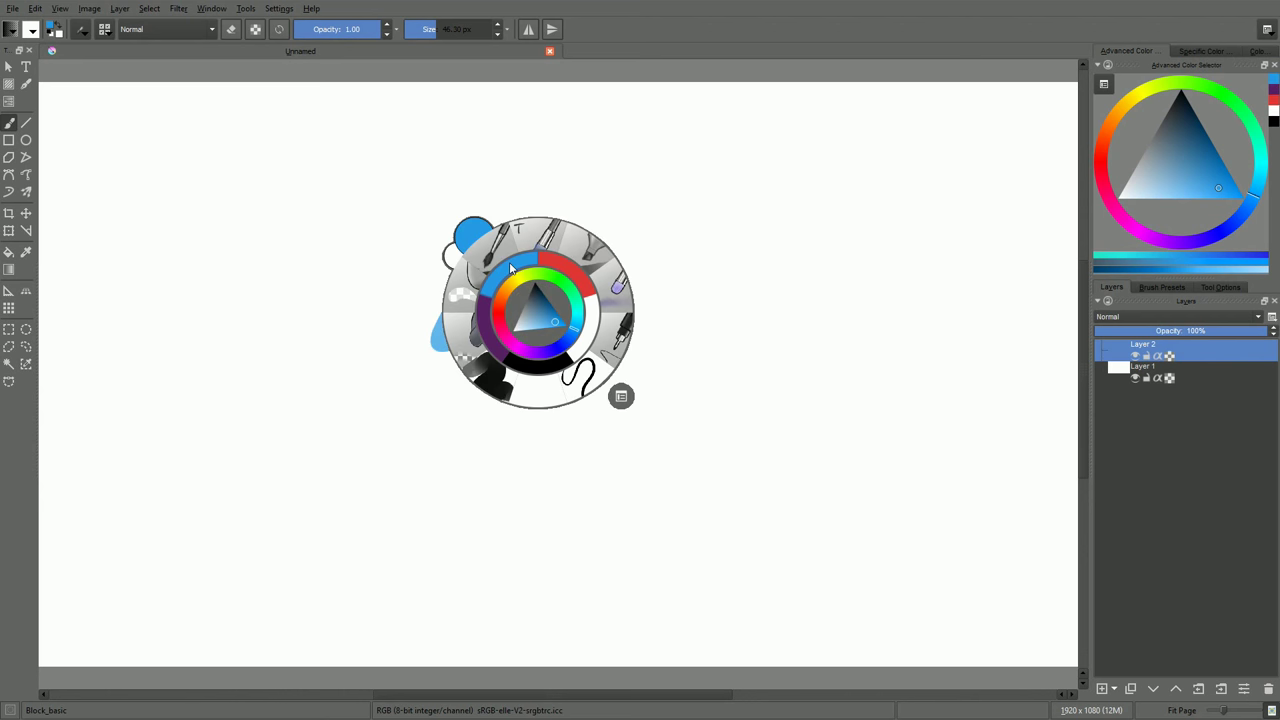
{"action": "left_click", "coordinate": [575, 281]}
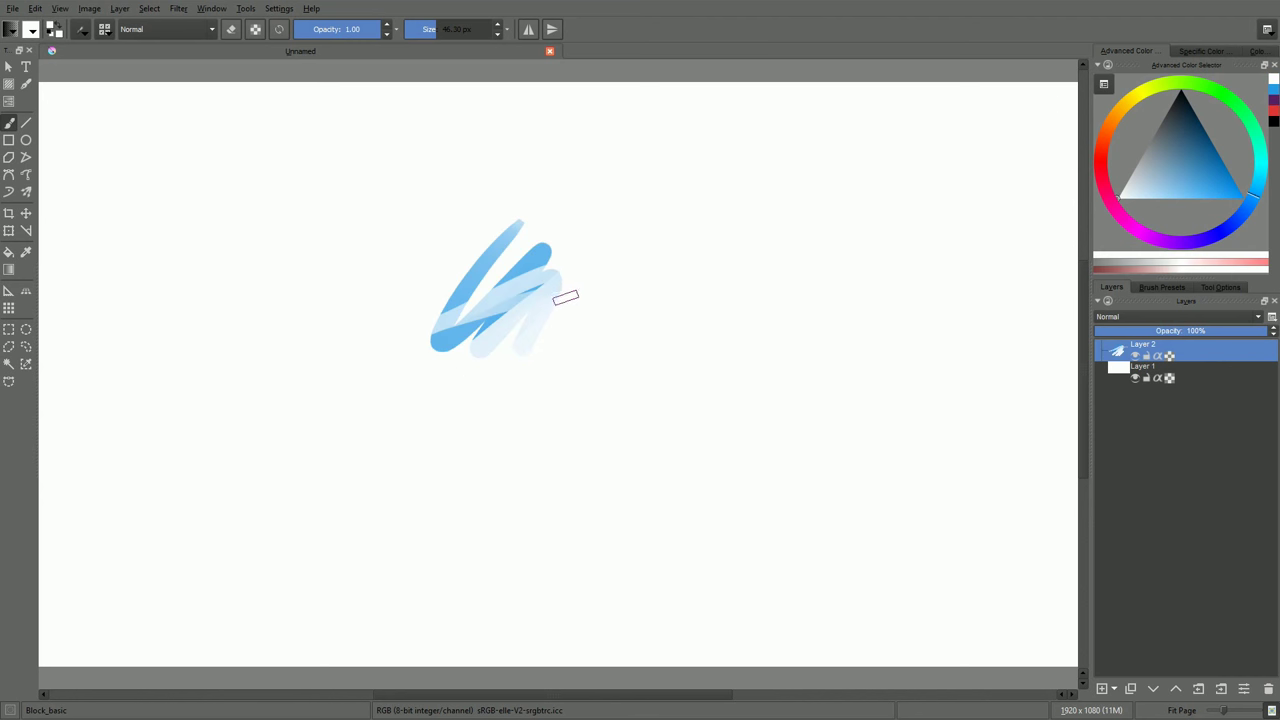
{"action": "right_click", "coordinate": [545, 308]}
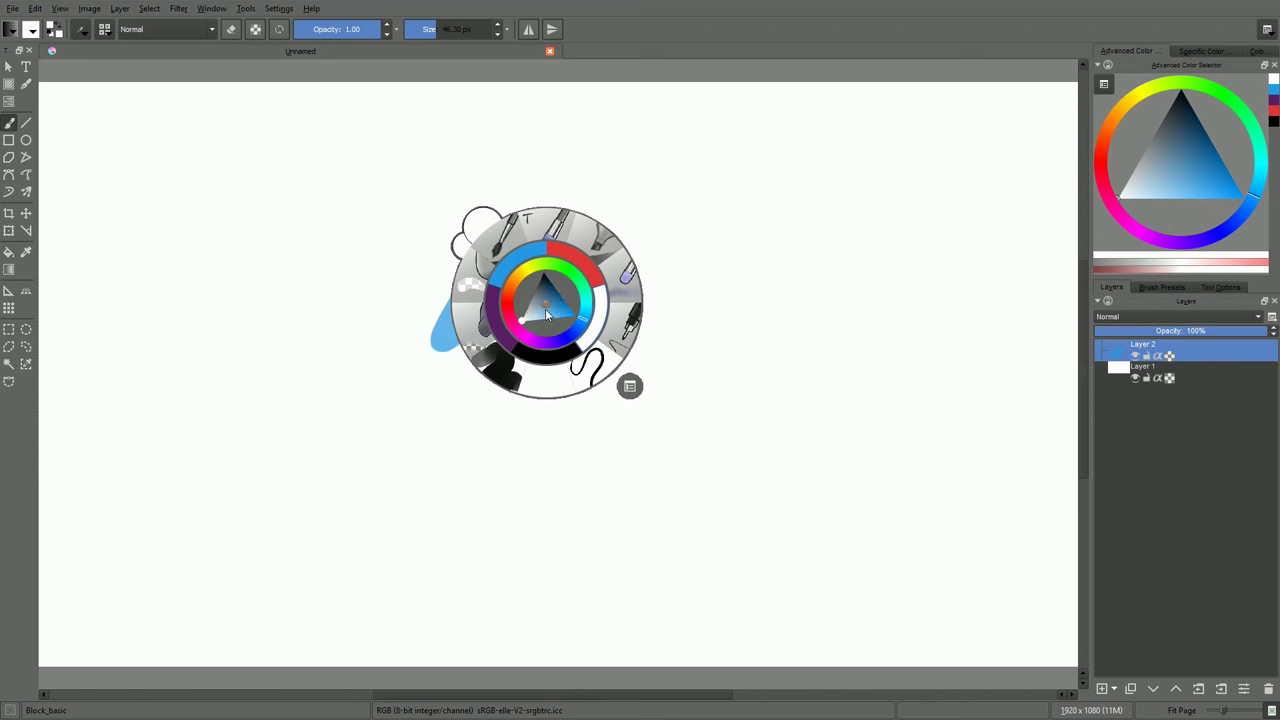
Browse the Mix, Circle and other brush preset tags in the pop-up palette.
{"action": "left_click", "coordinate": [631, 388]}
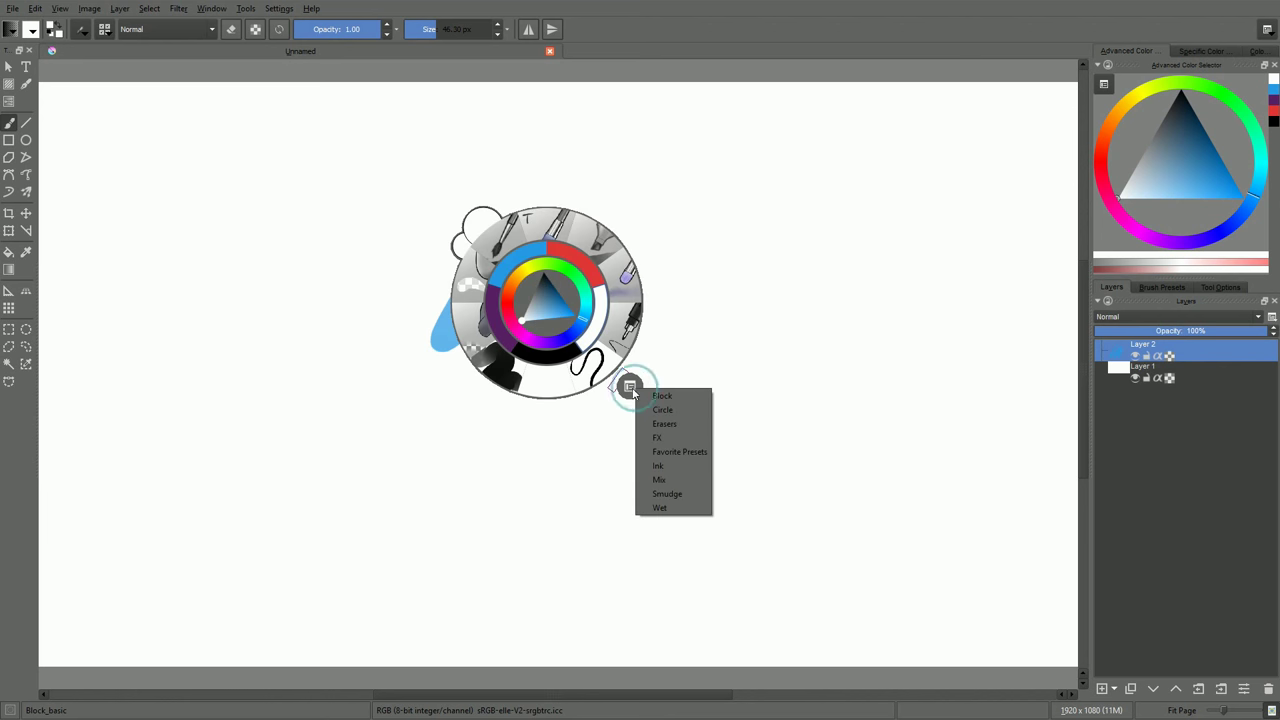
{"action": "left_click", "coordinate": [661, 479]}
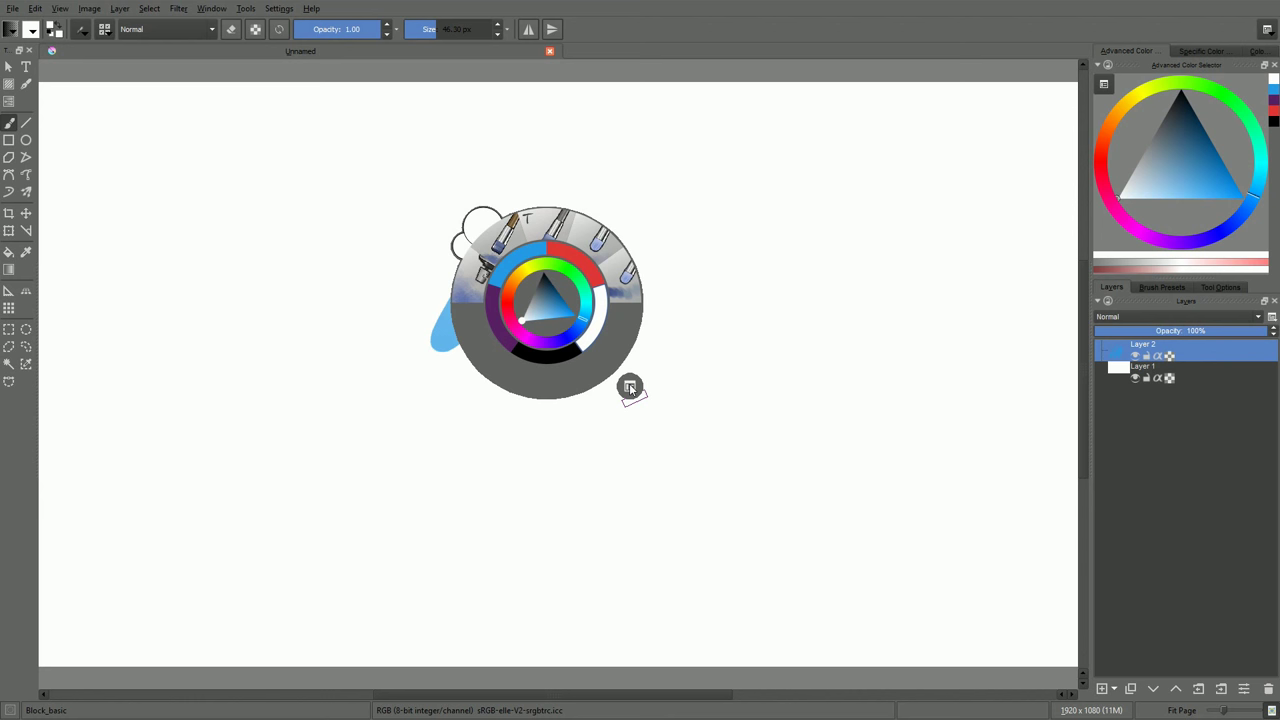
{"action": "left_click", "coordinate": [630, 388]}
{"action": "left_click", "coordinate": [659, 406]}
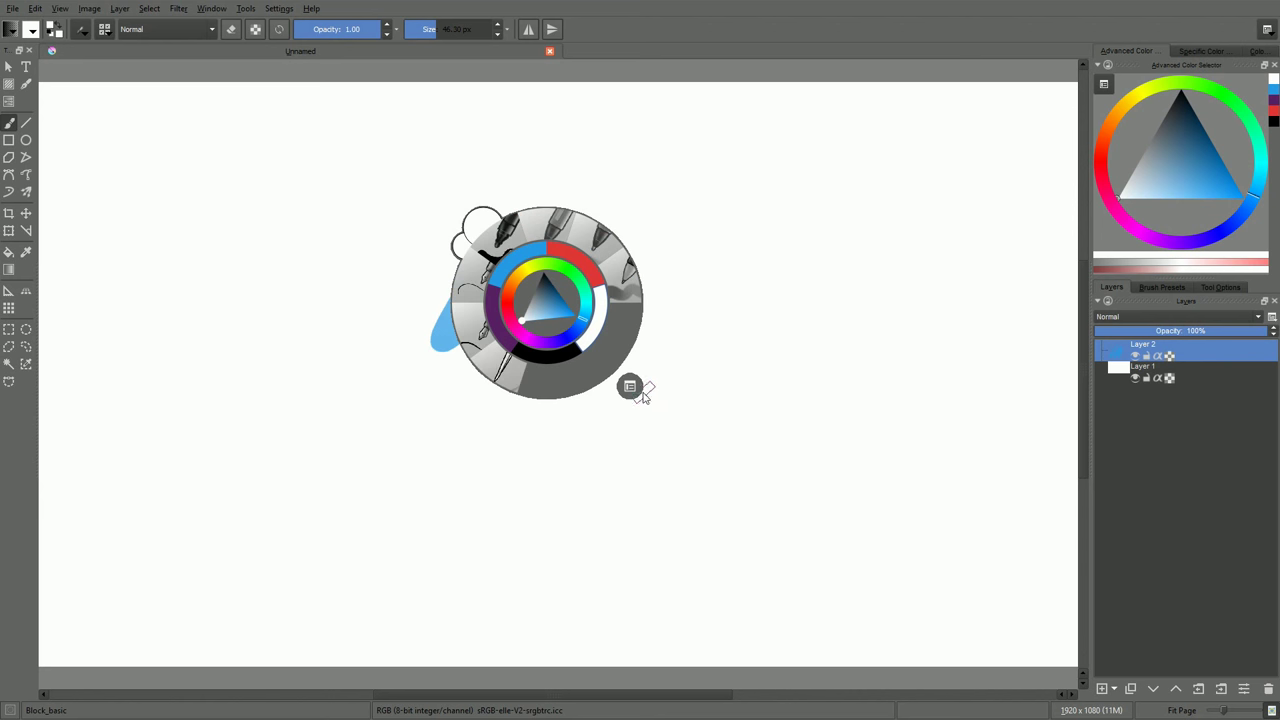
{"action": "left_click", "coordinate": [630, 387]}
{"action": "left_click", "coordinate": [641, 448]}
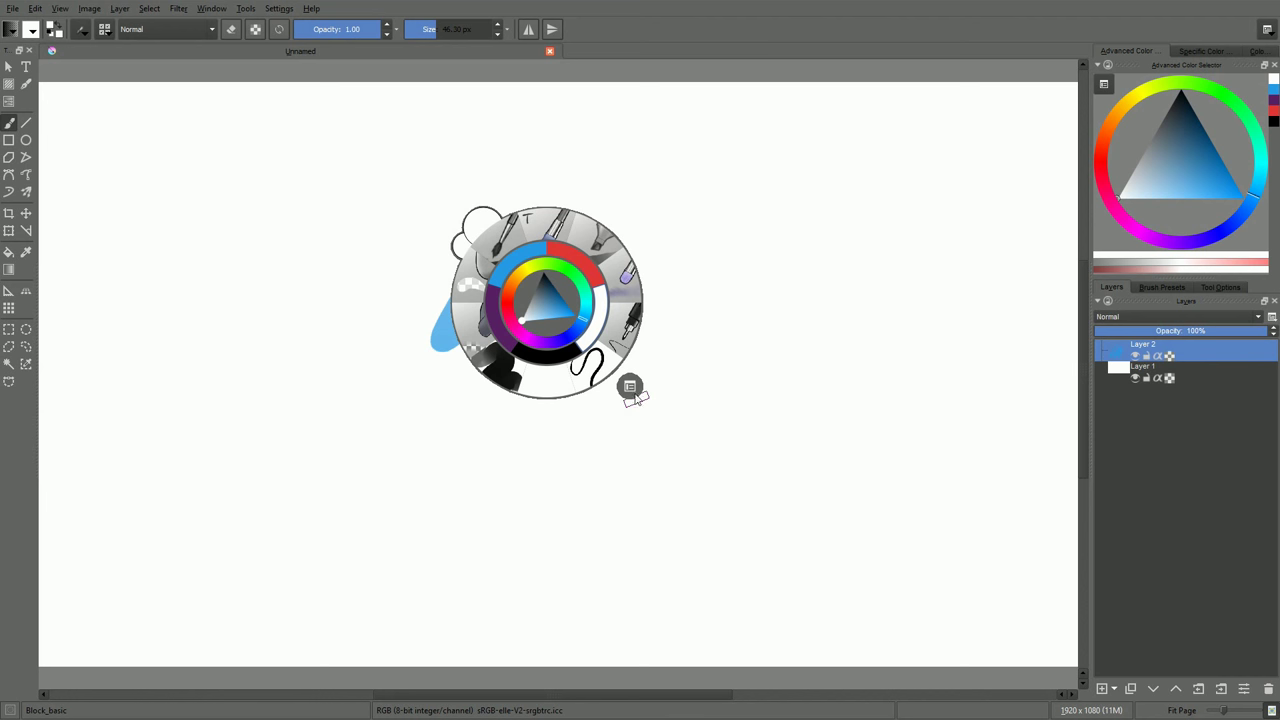
Select Basic_mix_soft from the Mix tag and smear soft blended paint over the blue scribble.
{"action": "left_click", "coordinate": [630, 387]}
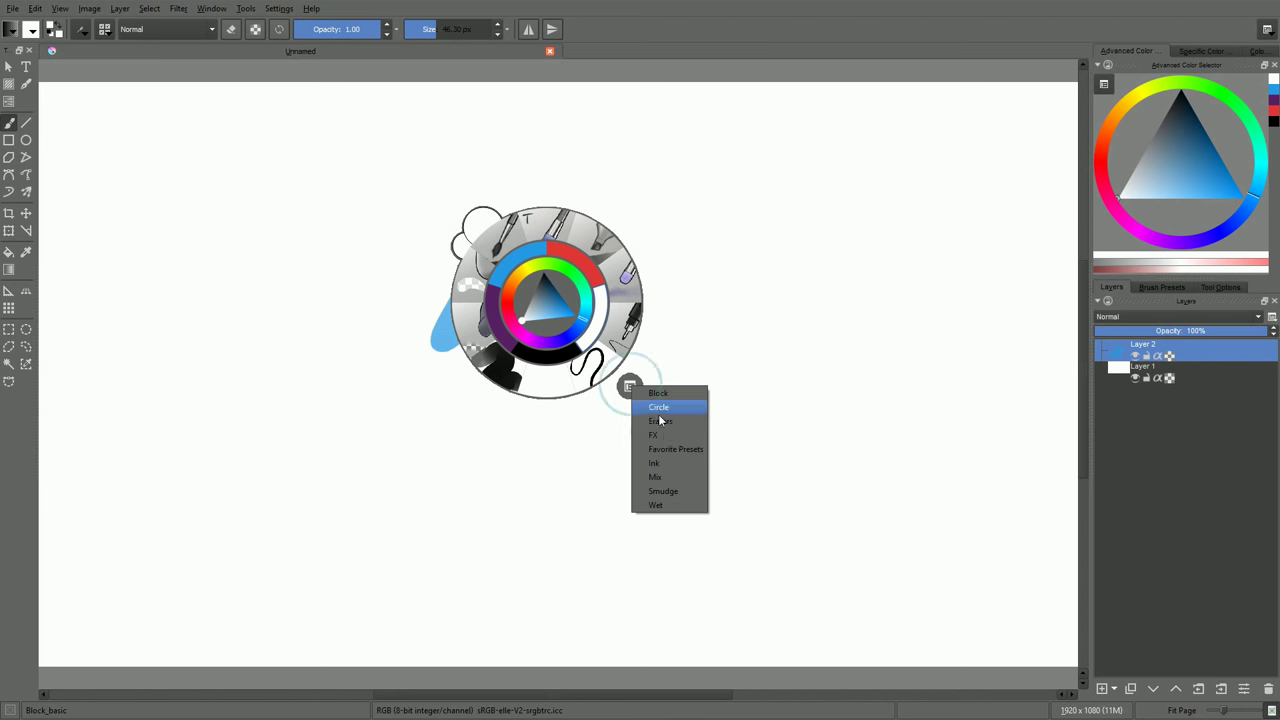
{"action": "left_click", "coordinate": [658, 477]}
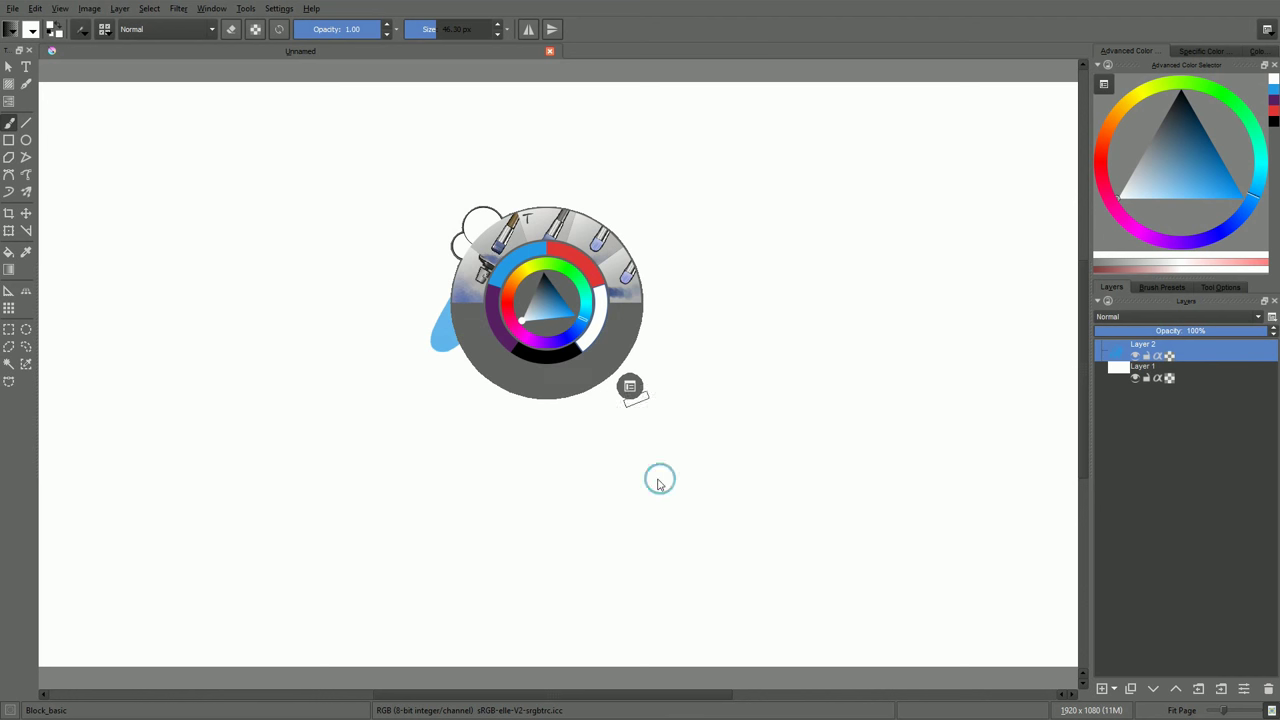
{"action": "left_click", "coordinate": [603, 247]}
{"action": "mouse_move", "coordinate": [594, 246]}
{"action": "left_mouse_down"}
{"action": "mouse_move", "coordinate": [514, 251]}
{"action": "mouse_move", "coordinate": [540, 251]}
{"action": "mouse_move", "coordinate": [512, 297]}
{"action": "mouse_move", "coordinate": [469, 286]}
{"action": "mouse_move", "coordinate": [560, 357]}
{"action": "left_mouse_up"}
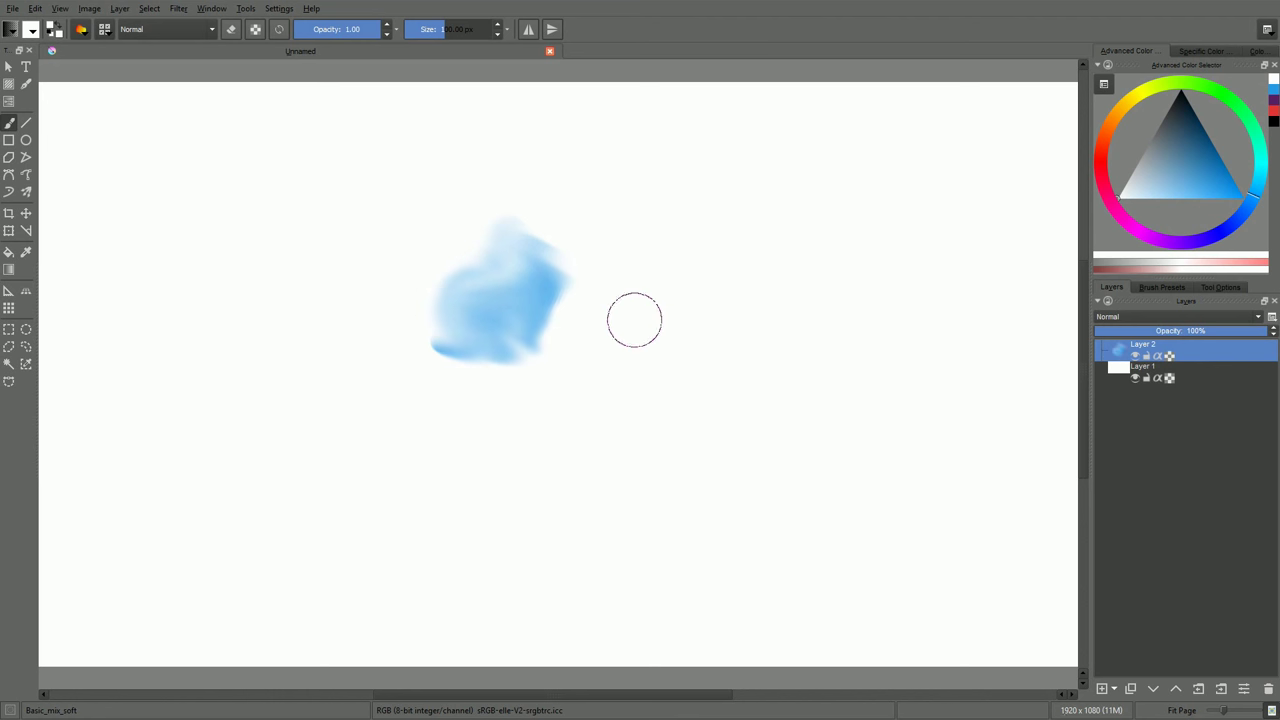
Clear the blue smudge and pick an orange-red in the pop-up palette's colour triangle.
{"action": "key", "text": "Delete"}
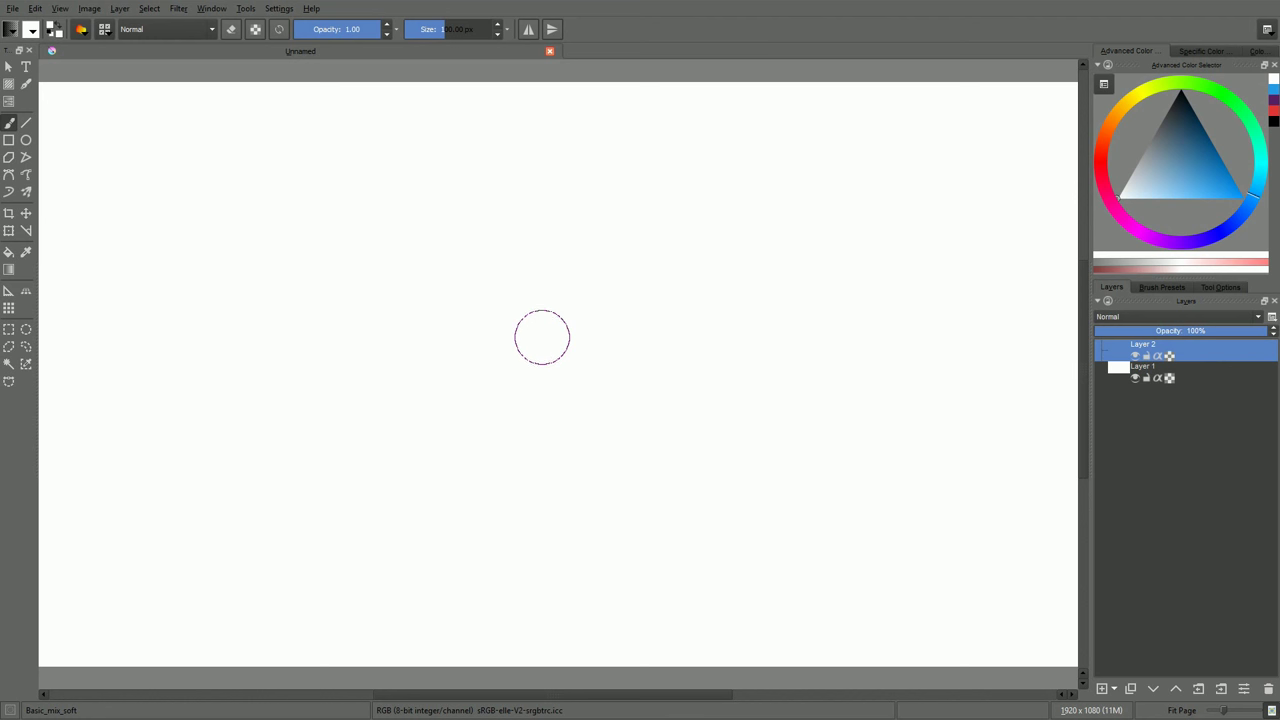
{"action": "right_click", "coordinate": [542, 338]}
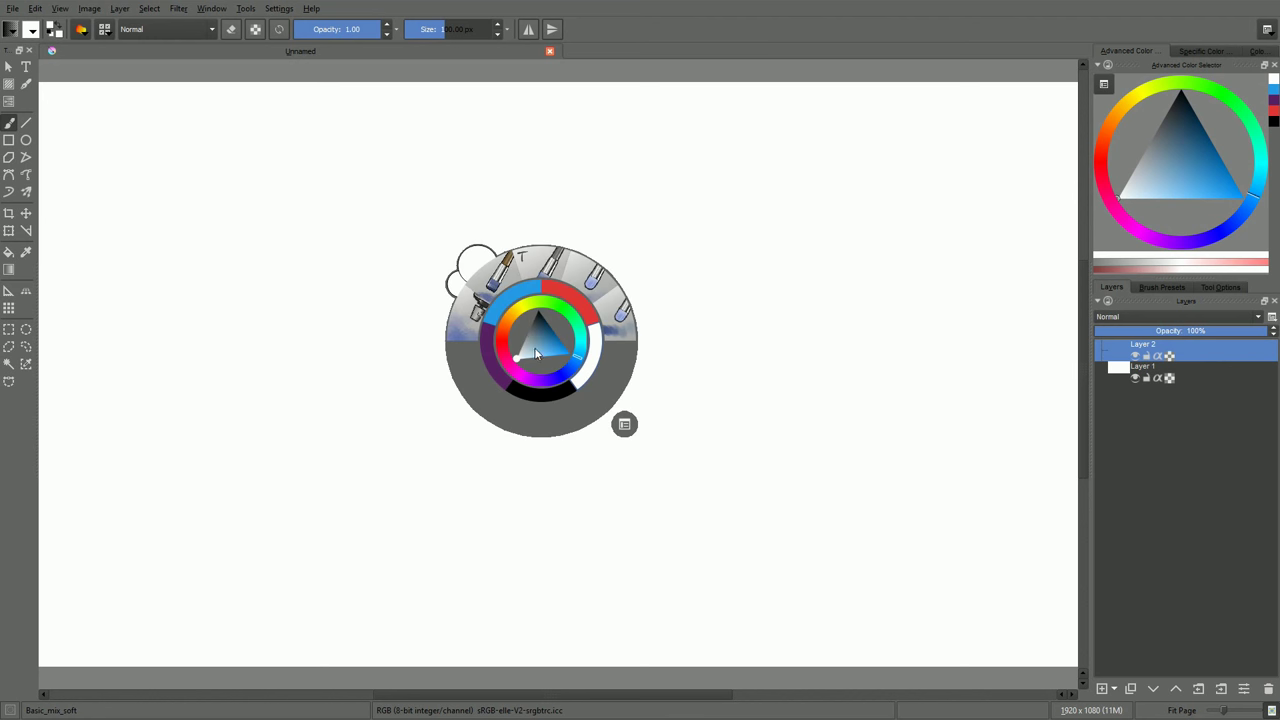
{"action": "mouse_move", "coordinate": [537, 354]}
{"action": "left_mouse_down"}
{"action": "mouse_move", "coordinate": [541, 334]}
{"action": "mouse_move", "coordinate": [552, 346]}
{"action": "mouse_move", "coordinate": [514, 312]}
{"action": "mouse_move", "coordinate": [532, 301]}
{"action": "mouse_move", "coordinate": [503, 338]}
{"action": "mouse_move", "coordinate": [550, 366]}
{"action": "mouse_move", "coordinate": [553, 330]}
{"action": "mouse_move", "coordinate": [517, 339]}
{"action": "left_mouse_up"}
Show presets from a different brush tag, then close the pop-up palette.
{"action": "left_click", "coordinate": [624, 424]}
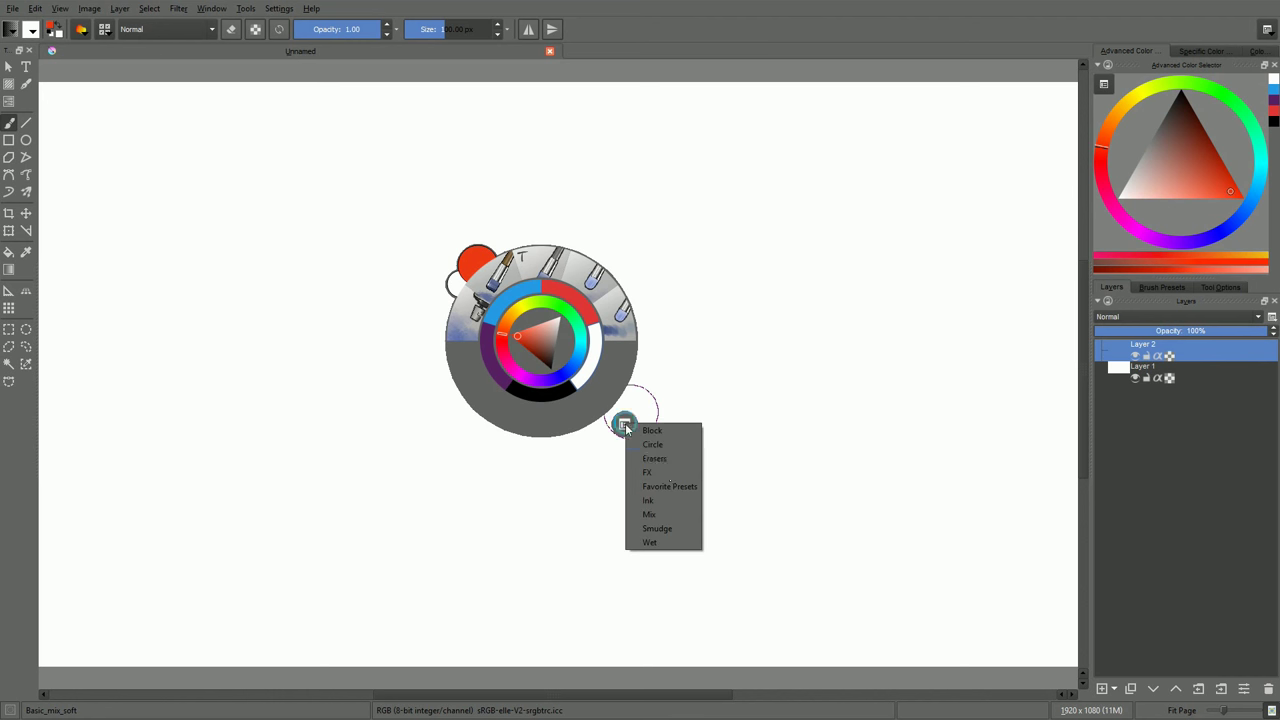
{"action": "left_click", "coordinate": [651, 472]}
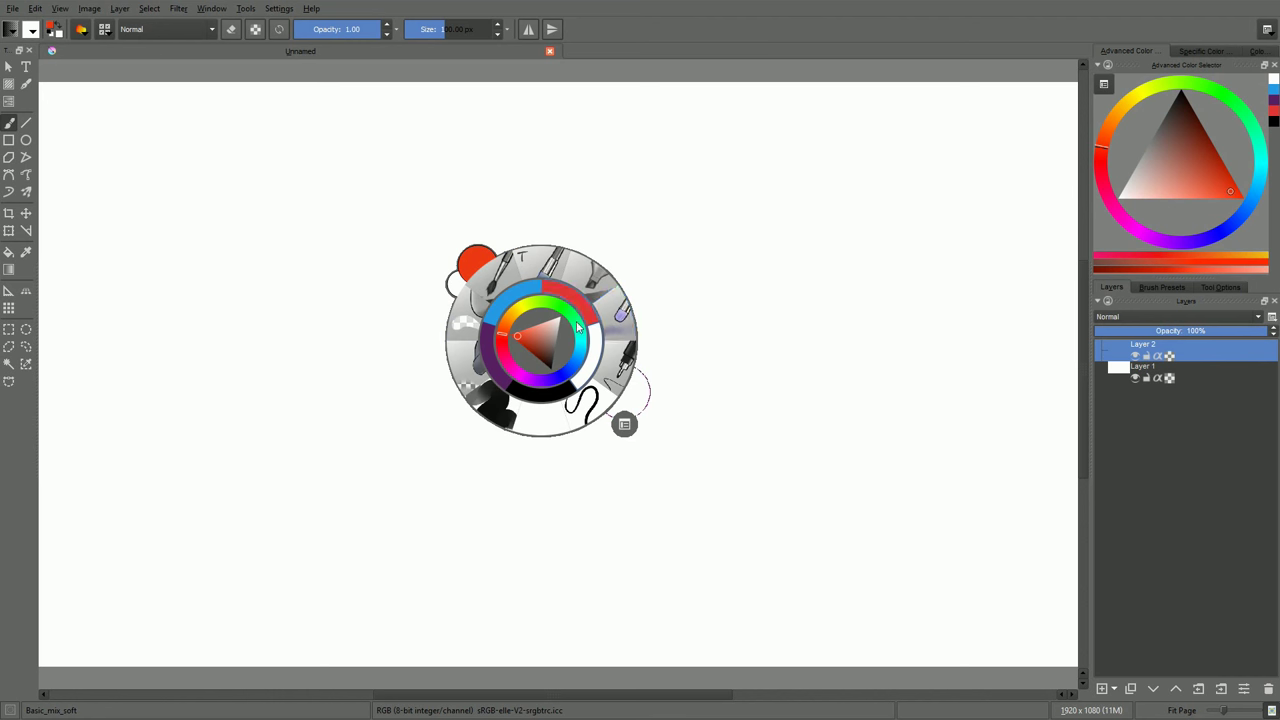
{"action": "left_click", "coordinate": [693, 270]}
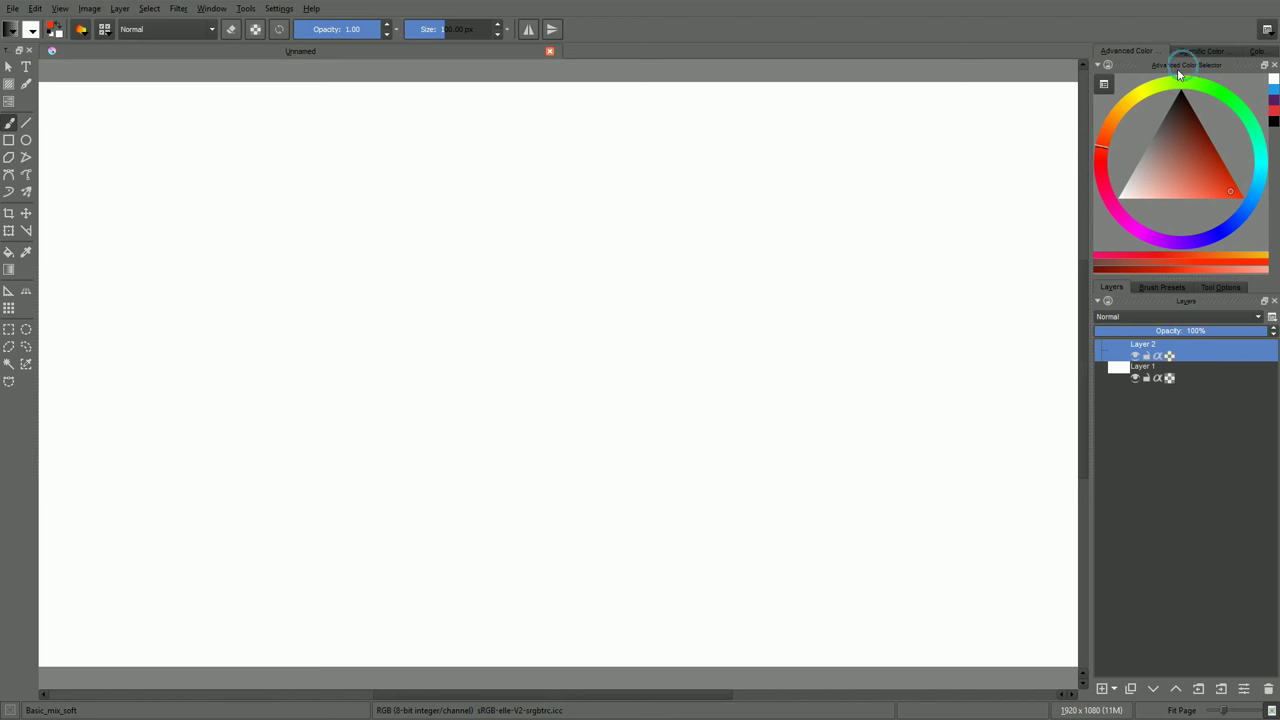
Float the Advanced Color Selector, pick brown then green, and swap foreground/background colours with X.
{"action": "left_click_drag", "start_coordinate": [1186, 65], "coordinate": [773, 159]}
{"action": "left_click_drag", "start_coordinate": [812, 283], "coordinate": [777, 222]}
{"action": "left_click", "coordinate": [741, 192]}
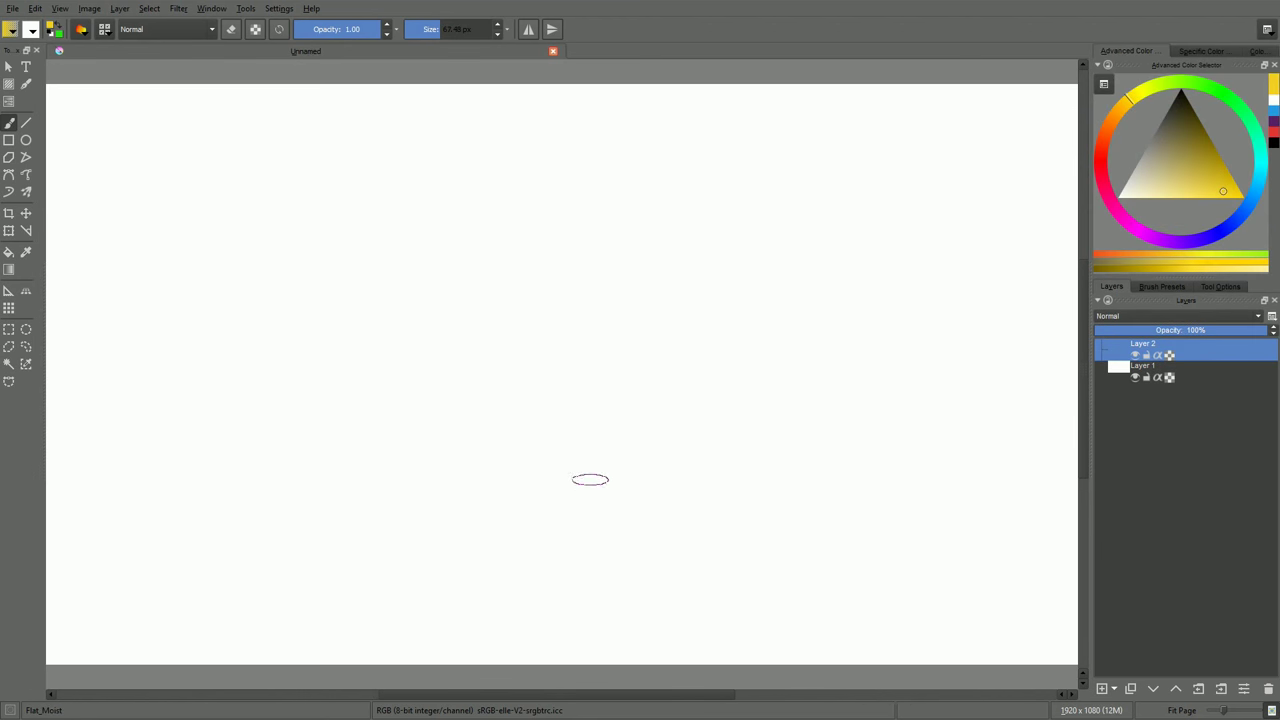
{"action": "right_click", "coordinate": [568, 310]}
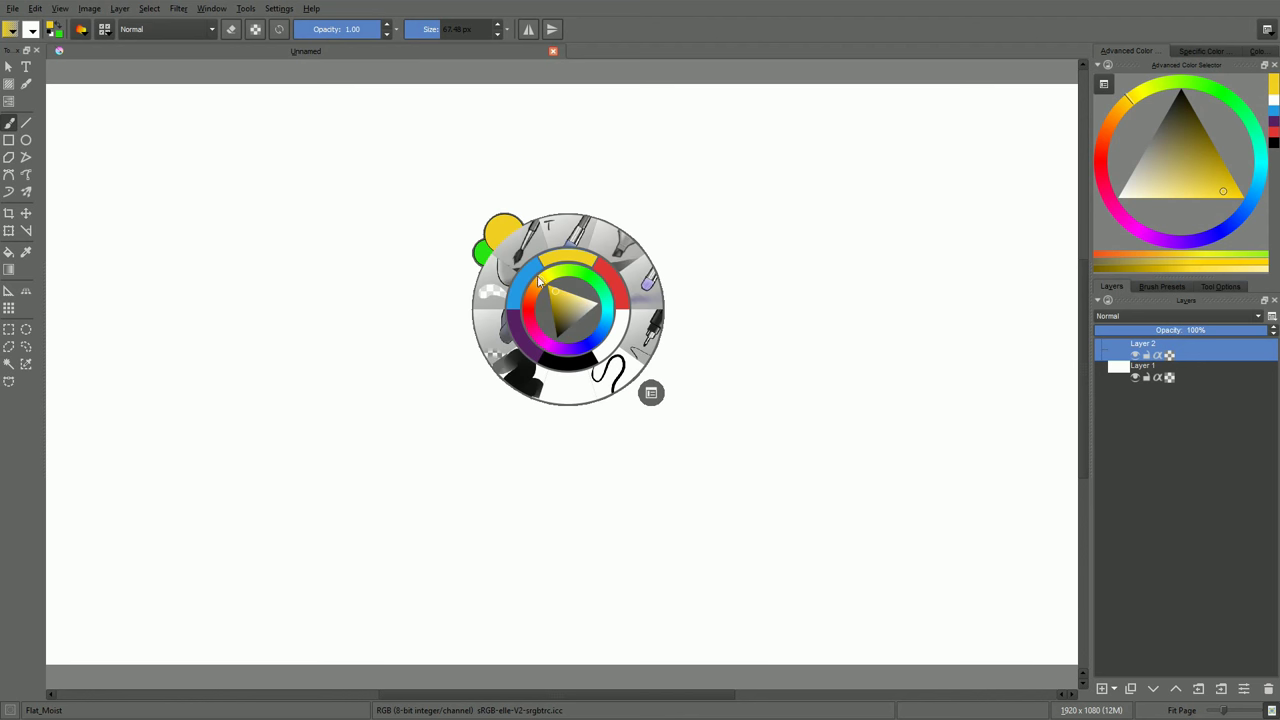
{"action": "left_click", "coordinate": [508, 224]}
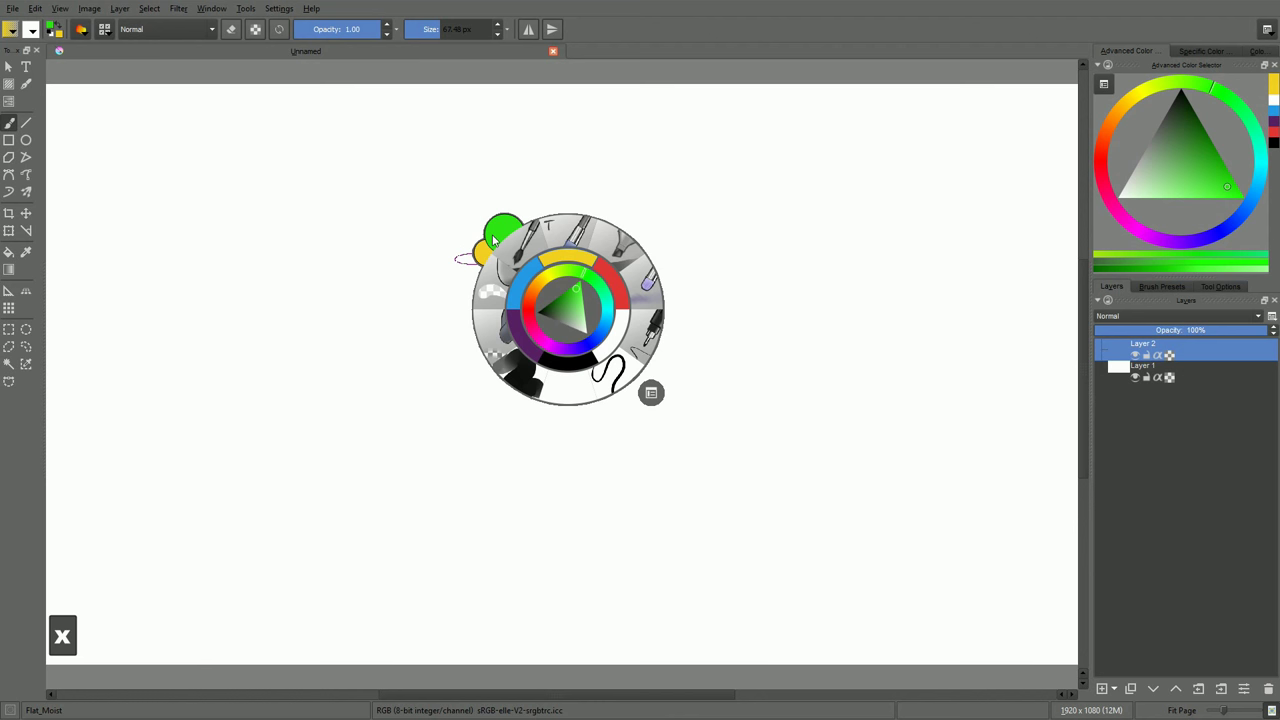
{"action": "key", "text": "x"}
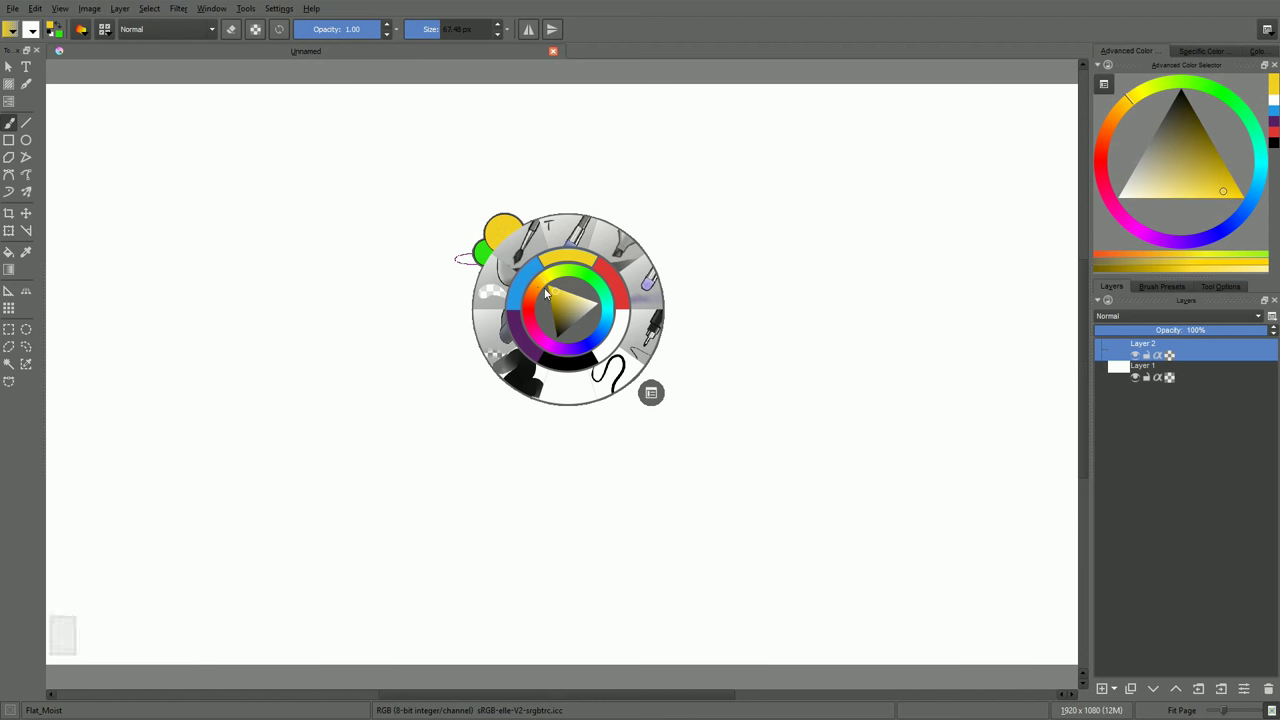
{"action": "key", "text": "x"}
Shift the hue to blue, paint a blue N, then swap to yellow and paint a zigzag.
{"action": "left_click_drag", "start_coordinate": [593, 281], "coordinate": [582, 316]}
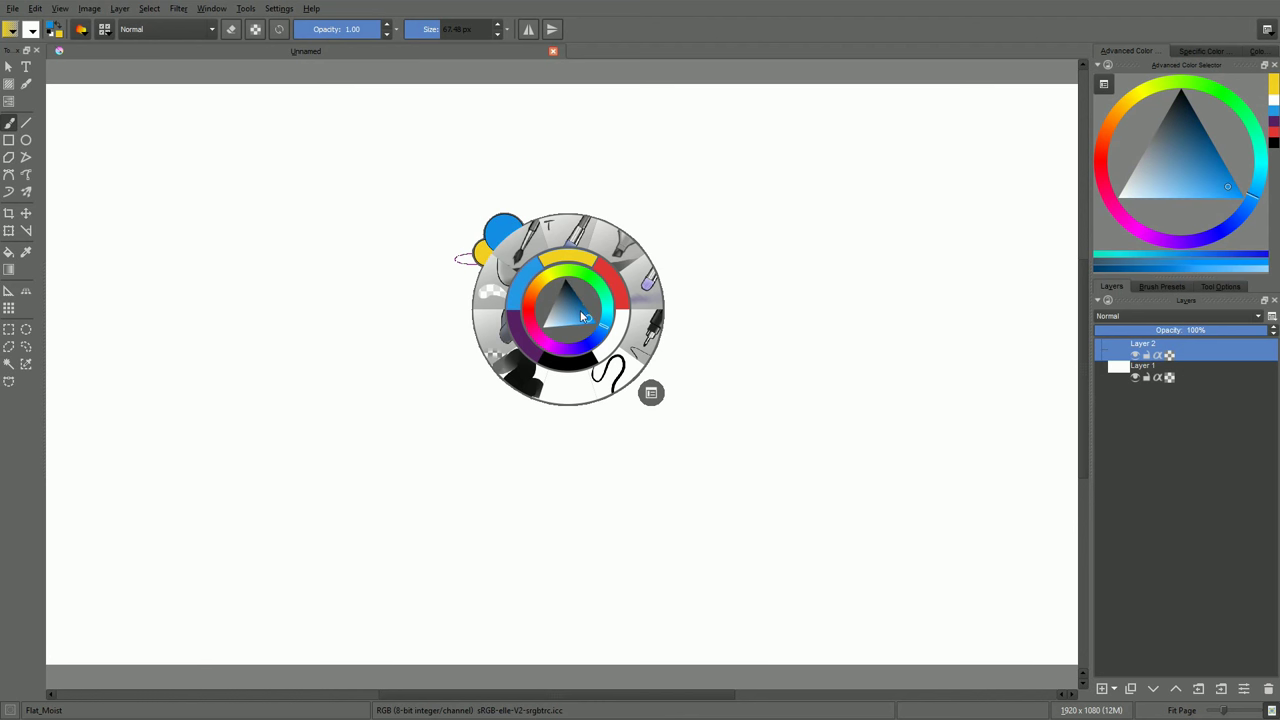
{"action": "left_click", "coordinate": [465, 268]}
{"action": "mouse_move", "coordinate": [389, 264]}
{"action": "left_mouse_down"}
{"action": "mouse_move", "coordinate": [509, 290]}
{"action": "mouse_move", "coordinate": [500, 405]}
{"action": "left_mouse_up"}
{"action": "key", "text": "x"}
{"action": "mouse_move", "coordinate": [532, 236]}
{"action": "left_mouse_down"}
{"action": "mouse_move", "coordinate": [494, 240]}
{"action": "mouse_move", "coordinate": [580, 360]}
{"action": "left_mouse_up"}
Paint another yellow stroke, then swap to blue and paint across the yellow strokes.
{"action": "right_click", "coordinate": [579, 306]}
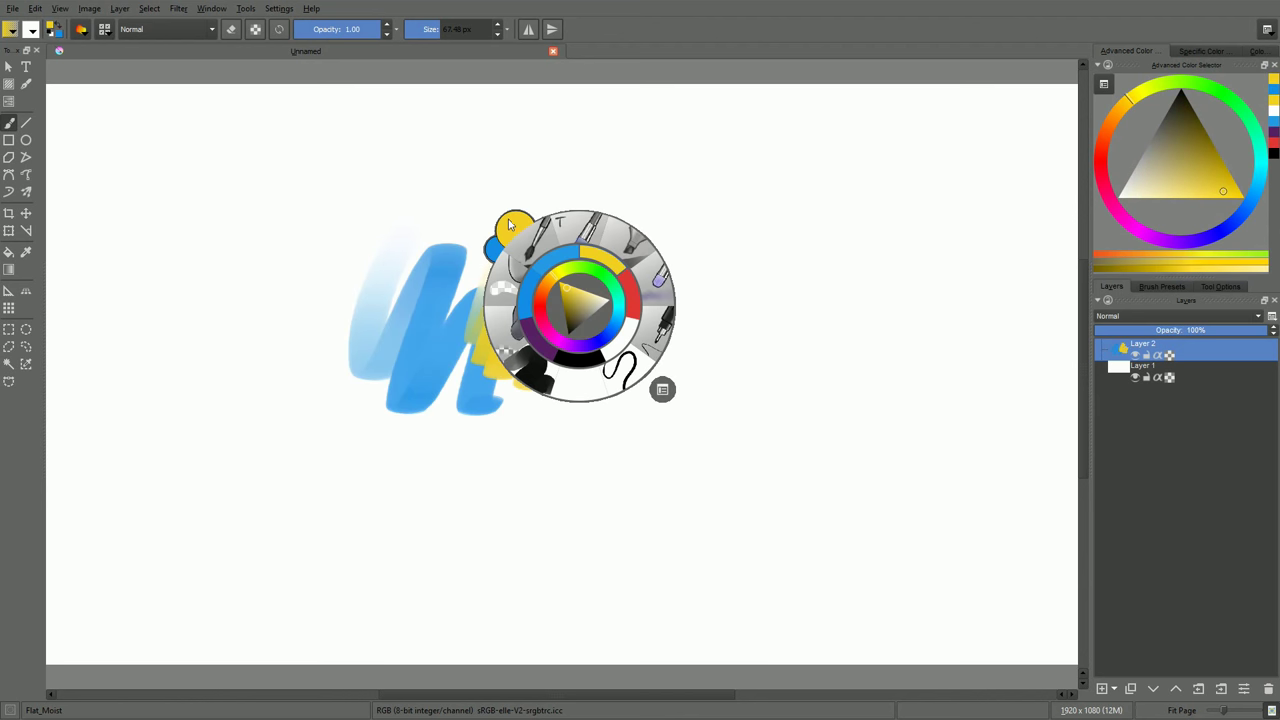
{"action": "key", "text": "x"}
{"action": "key", "text": "x"}
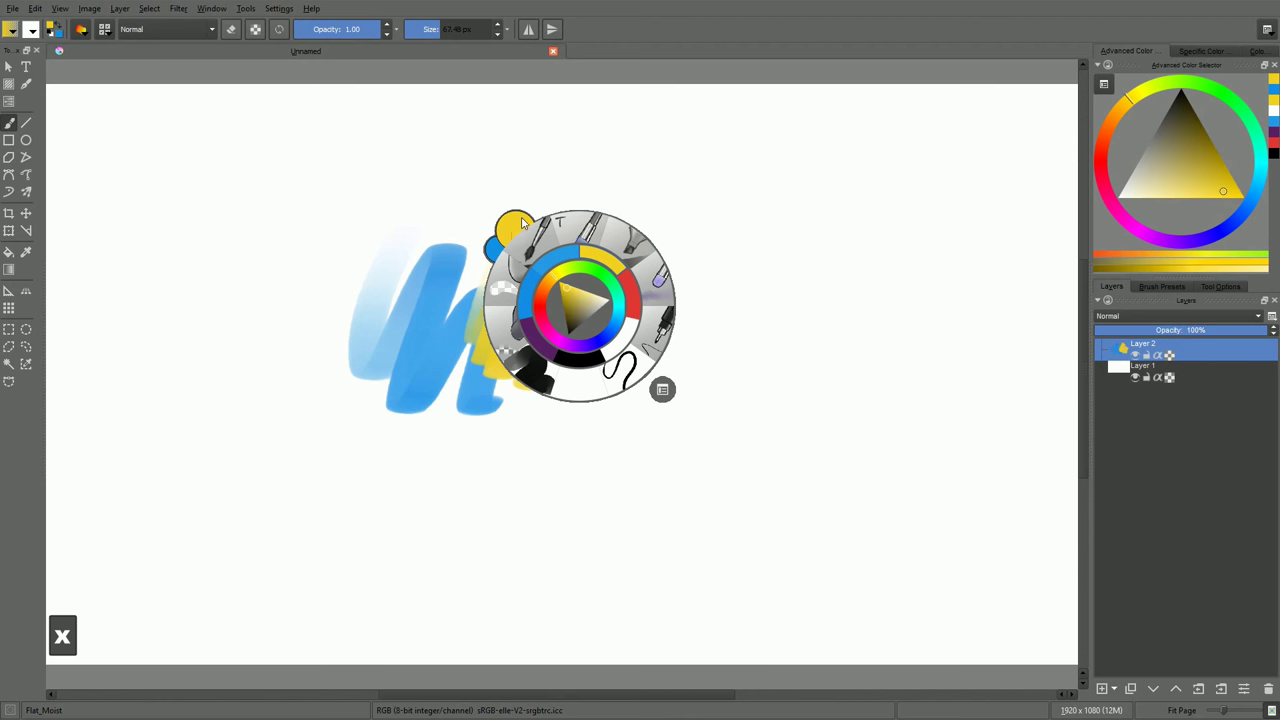
{"action": "left_click", "coordinate": [512, 226]}
{"action": "mouse_move", "coordinate": [574, 206]}
{"action": "left_mouse_down"}
{"action": "mouse_move", "coordinate": [620, 234]}
{"action": "mouse_move", "coordinate": [597, 277]}
{"action": "left_mouse_up"}
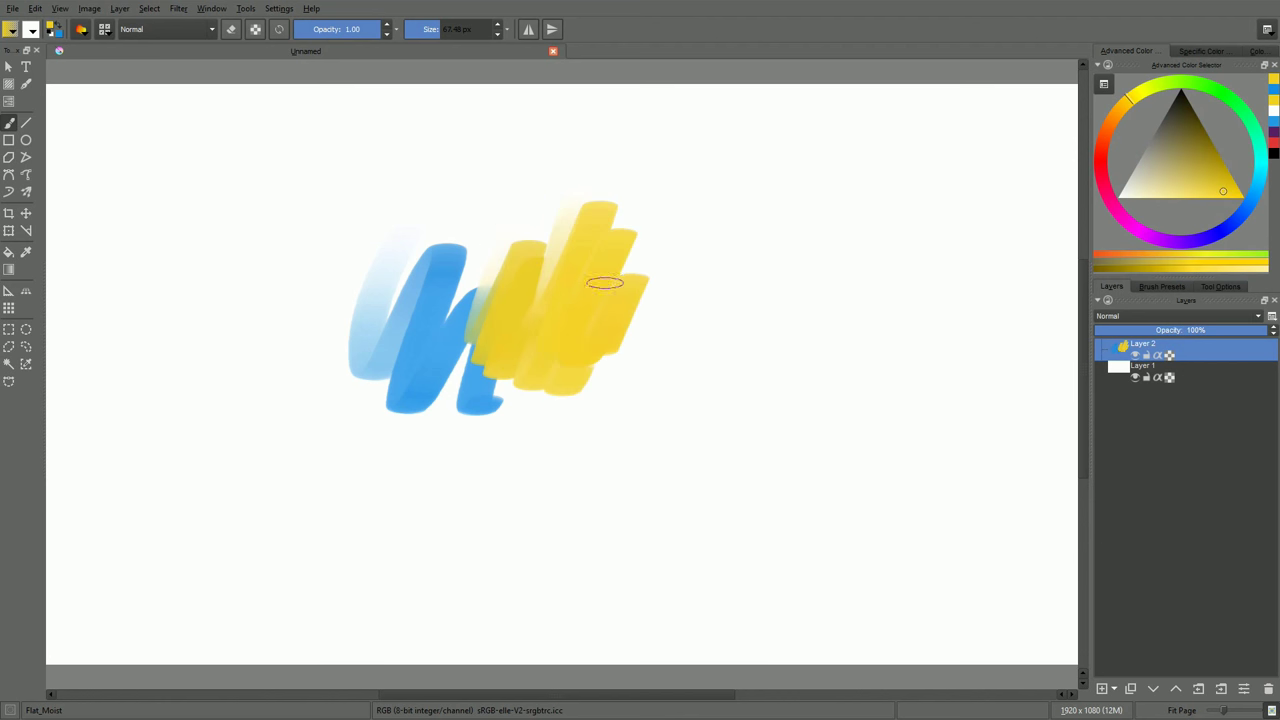
{"action": "right_click", "coordinate": [665, 239]}
{"action": "key", "text": "x"}
{"action": "left_click", "coordinate": [594, 157]}
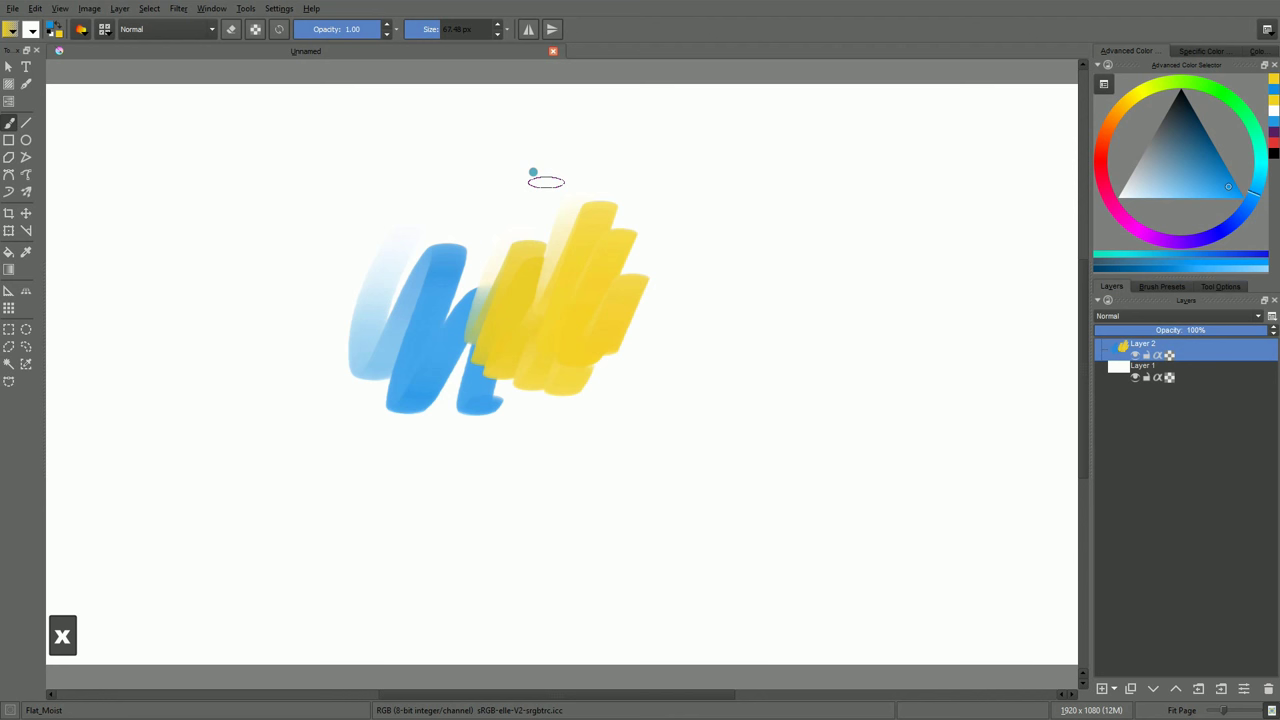
{"action": "mouse_move", "coordinate": [568, 262]}
{"action": "left_mouse_down"}
{"action": "mouse_move", "coordinate": [594, 174]}
{"action": "mouse_move", "coordinate": [648, 290]}
{"action": "mouse_move", "coordinate": [665, 250]}
{"action": "left_mouse_up"}
Clear Layer 2, reset the colours to black and white with D, and paint a dark n-shaped stroke.
{"action": "key", "text": "Delete"}
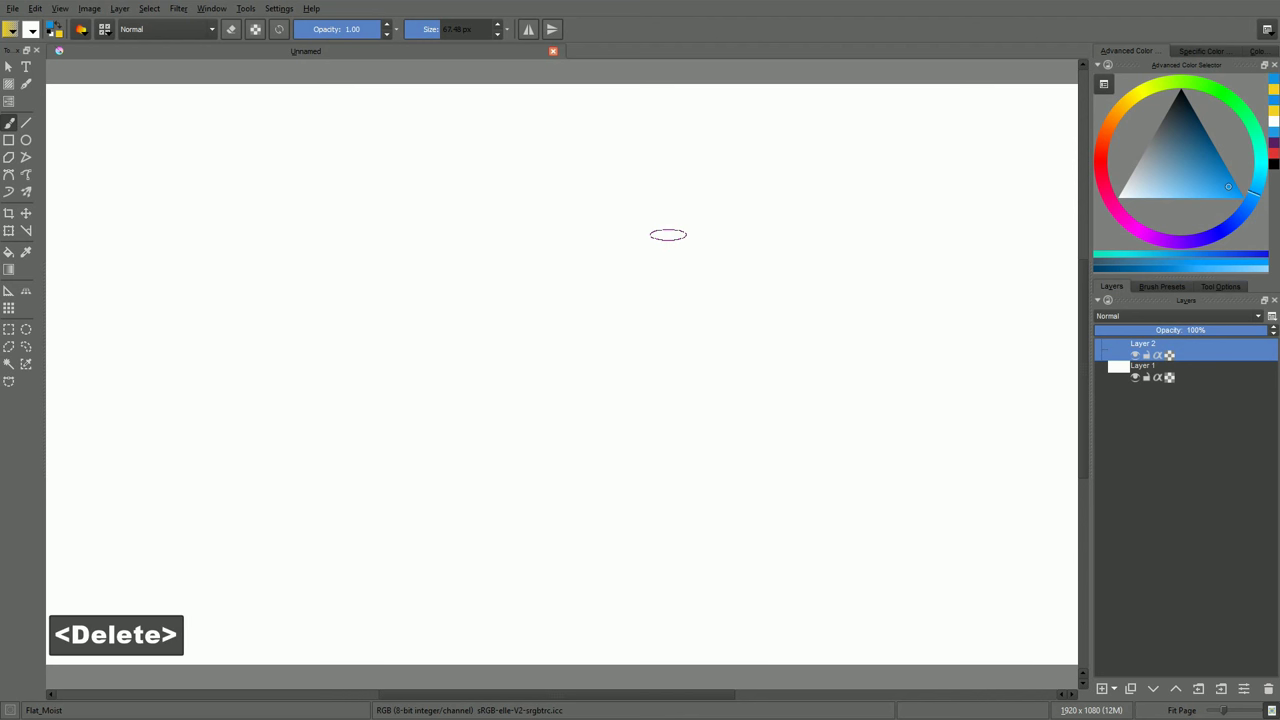
{"action": "right_click", "coordinate": [511, 327]}
{"action": "key", "text": "d"}
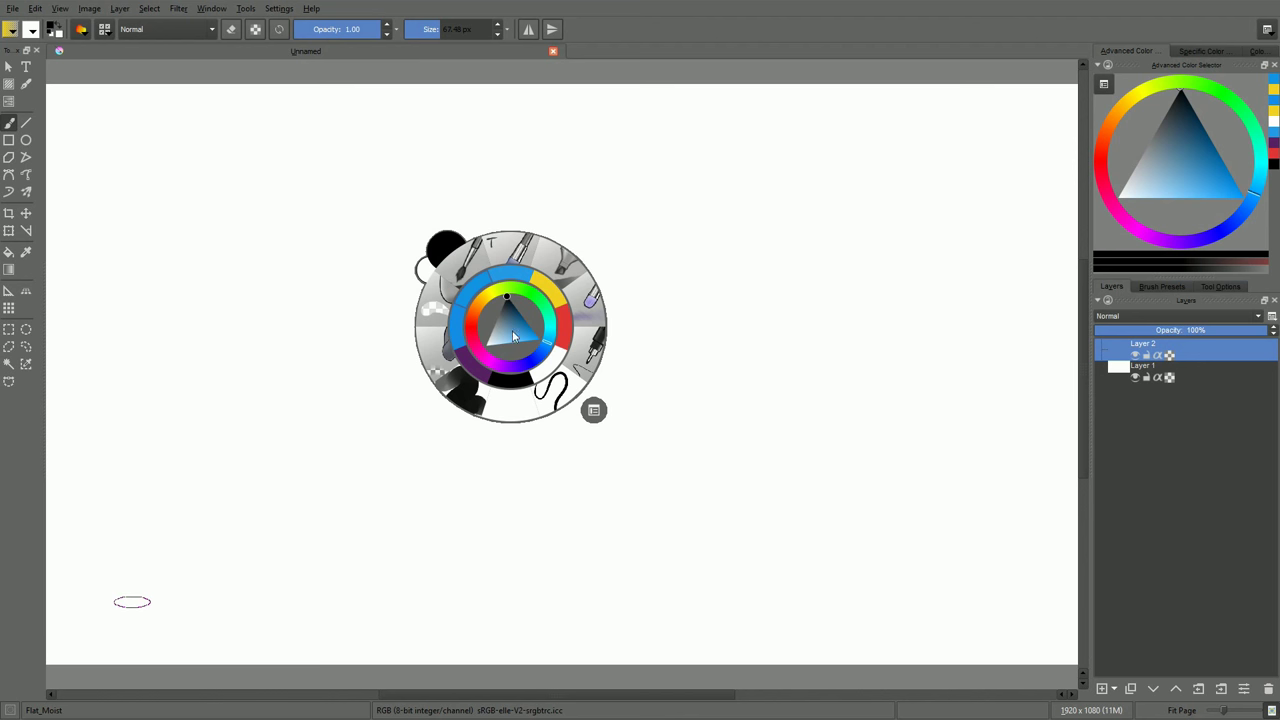
{"action": "left_click", "coordinate": [362, 352]}
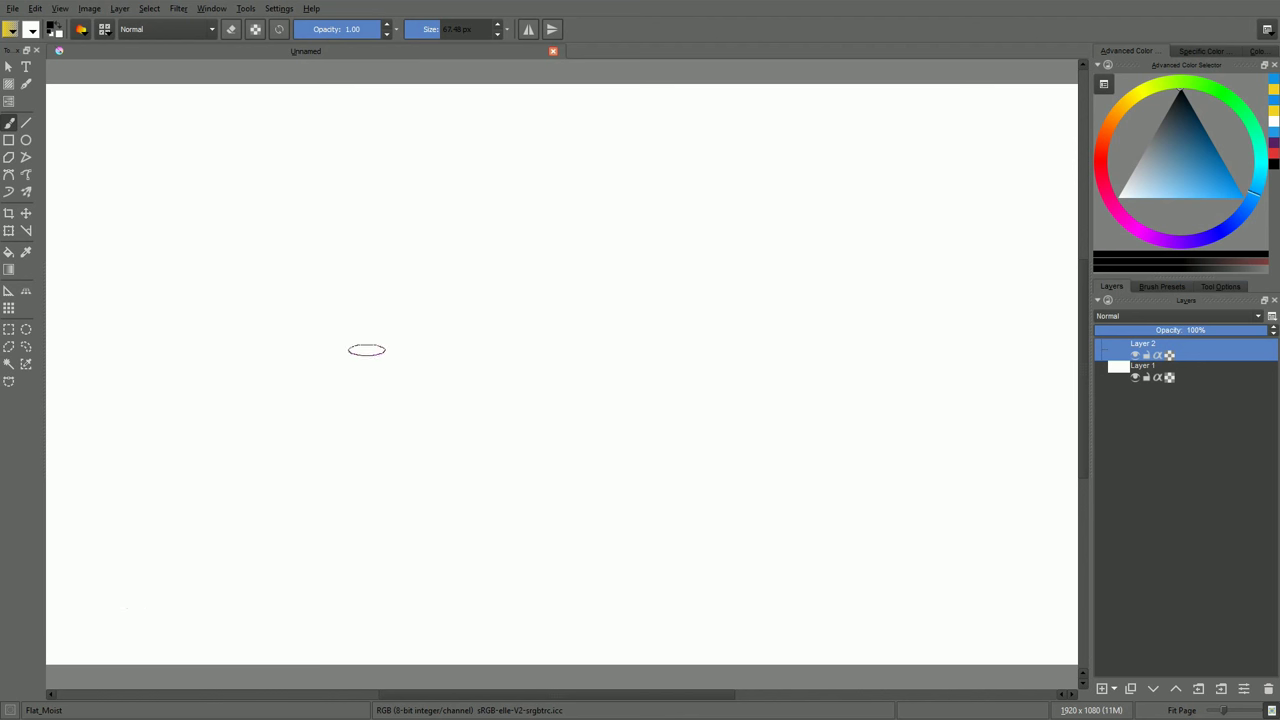
{"action": "mouse_move", "coordinate": [472, 202]}
{"action": "left_mouse_down"}
{"action": "mouse_move", "coordinate": [375, 440]}
{"action": "mouse_move", "coordinate": [545, 412]}
{"action": "left_mouse_up"}
Paint a white stroke over the dark n, clear Layer 2, and float the Advanced Color Selector.
{"action": "key", "text": "x"}
{"action": "mouse_move", "coordinate": [455, 390]}
{"action": "left_mouse_down"}
{"action": "mouse_move", "coordinate": [486, 189]}
{"action": "mouse_move", "coordinate": [550, 430]}
{"action": "left_mouse_up"}
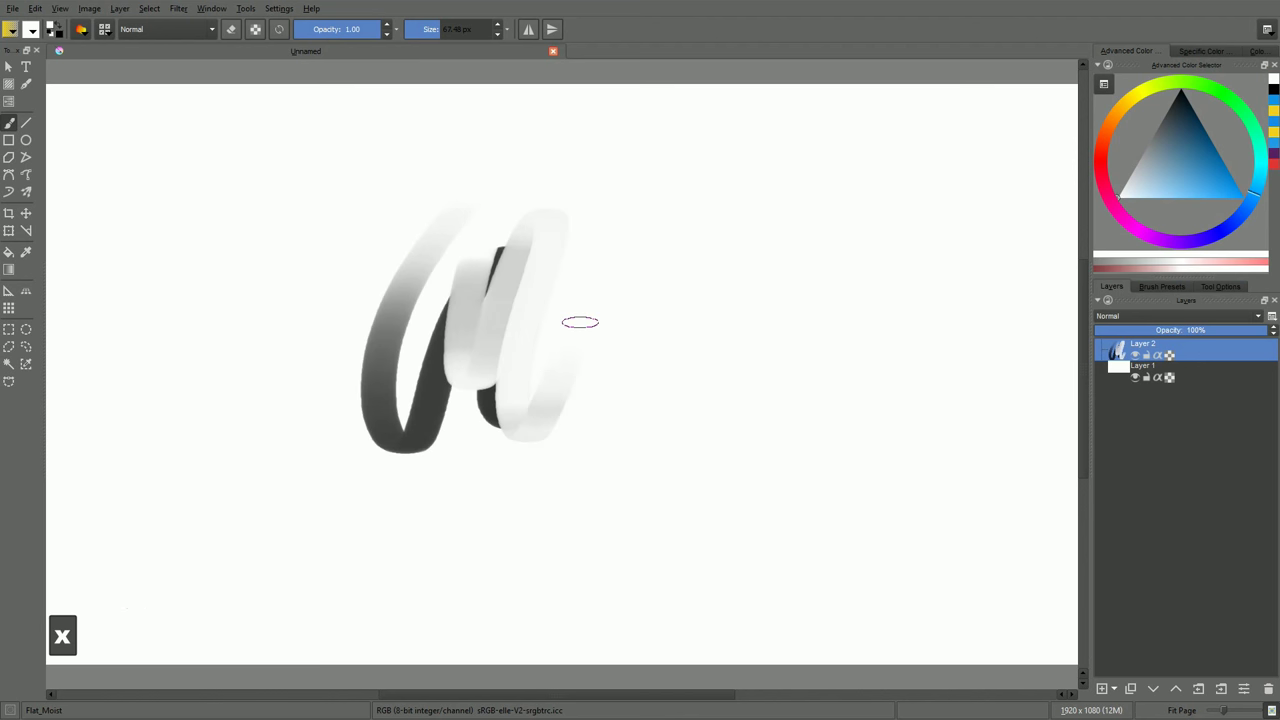
{"action": "key", "text": "Delete"}
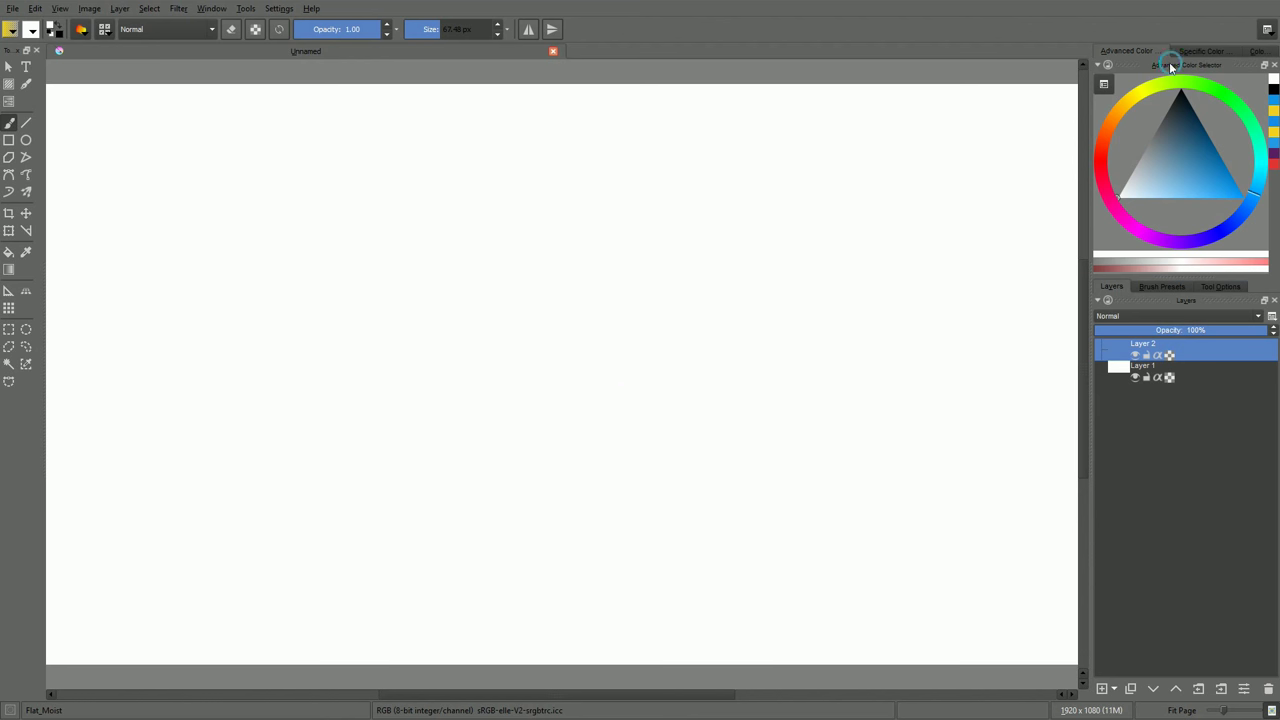
{"action": "left_click_drag", "start_coordinate": [1171, 66], "coordinate": [705, 176]}
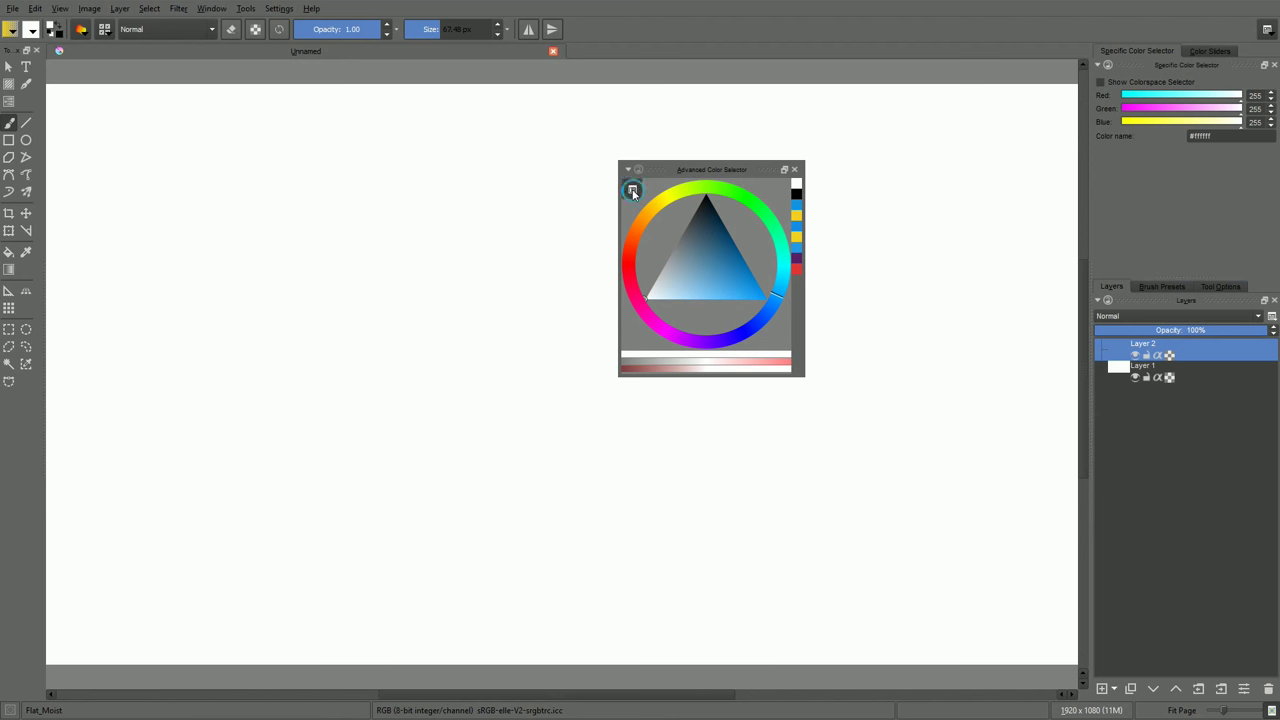
Set the Advanced Color Selector to a hue ring around a square, then pick colours in the square.
{"action": "left_click", "coordinate": [633, 189]}
{"action": "left_click_drag", "start_coordinate": [615, 145], "coordinate": [632, 134]}
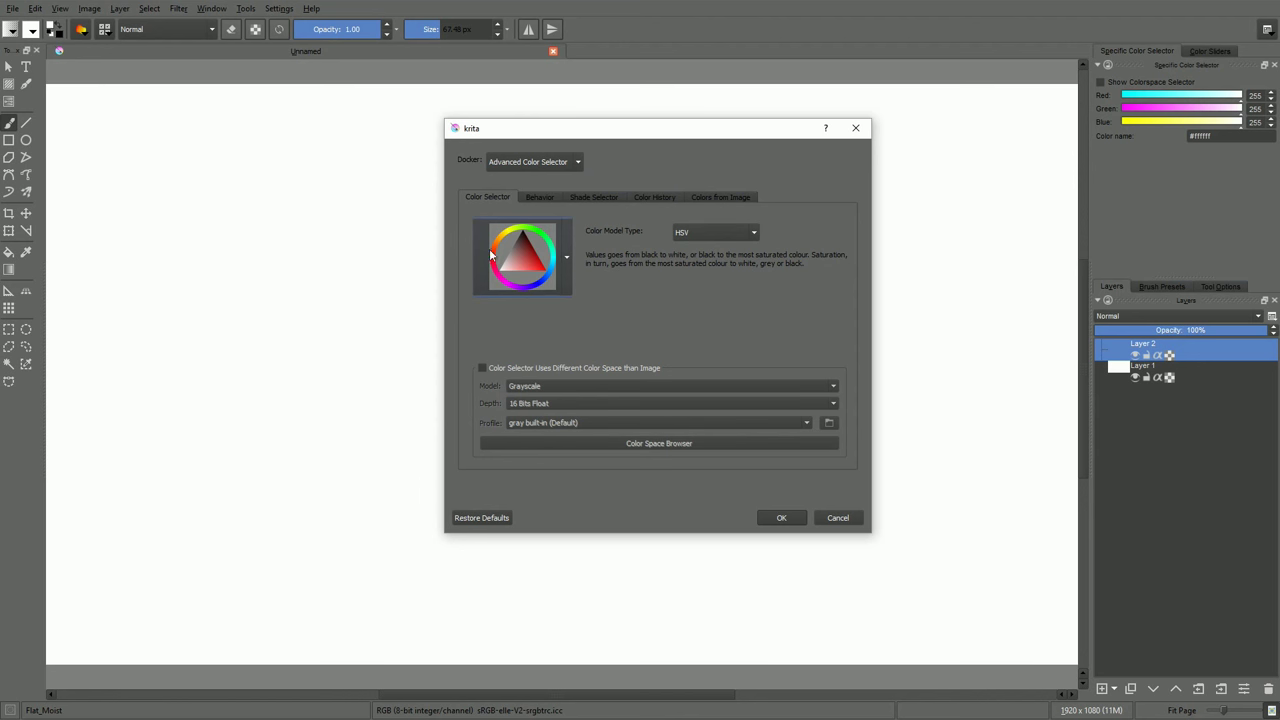
{"action": "left_click", "coordinate": [565, 255]}
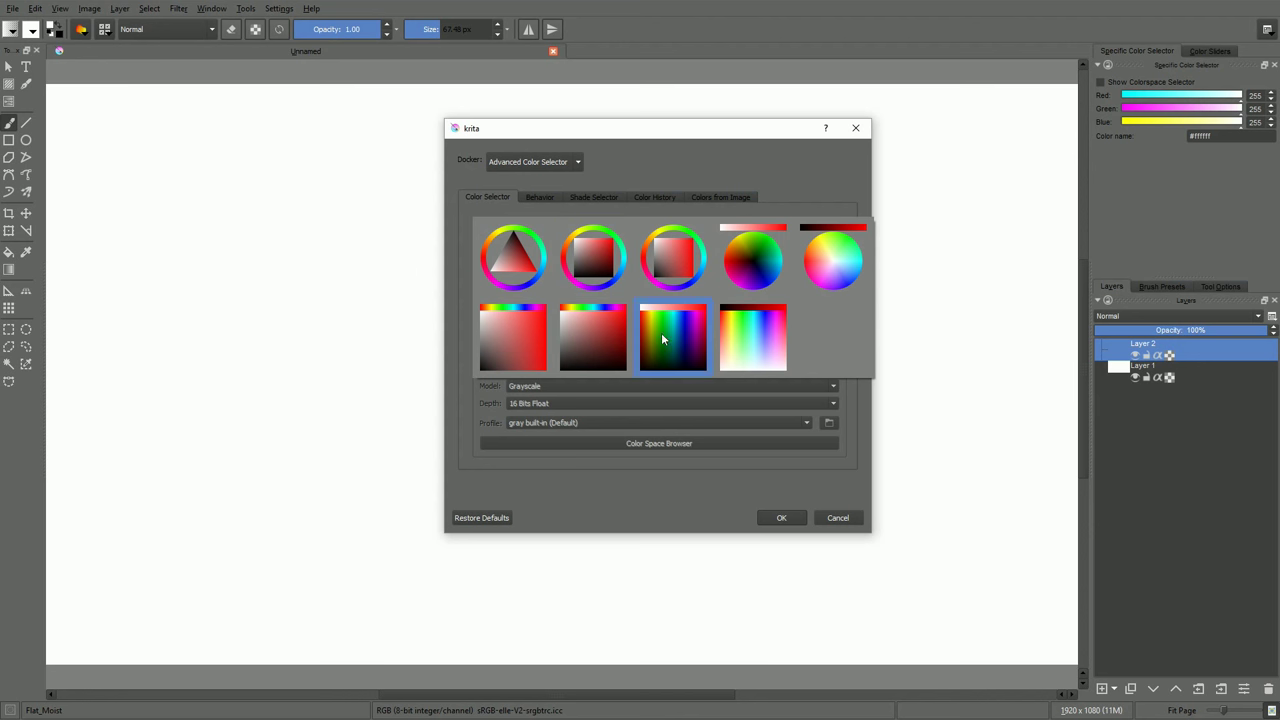
{"action": "left_click", "coordinate": [603, 276]}
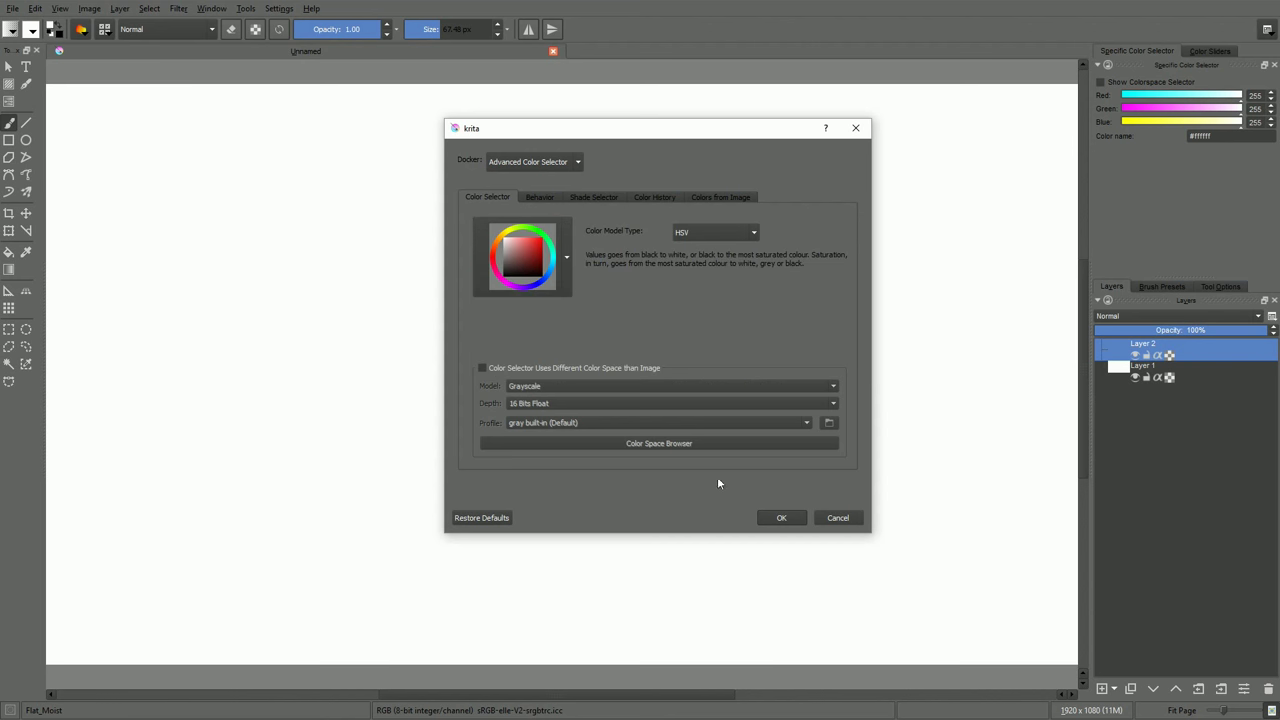
{"action": "left_click", "coordinate": [779, 518]}
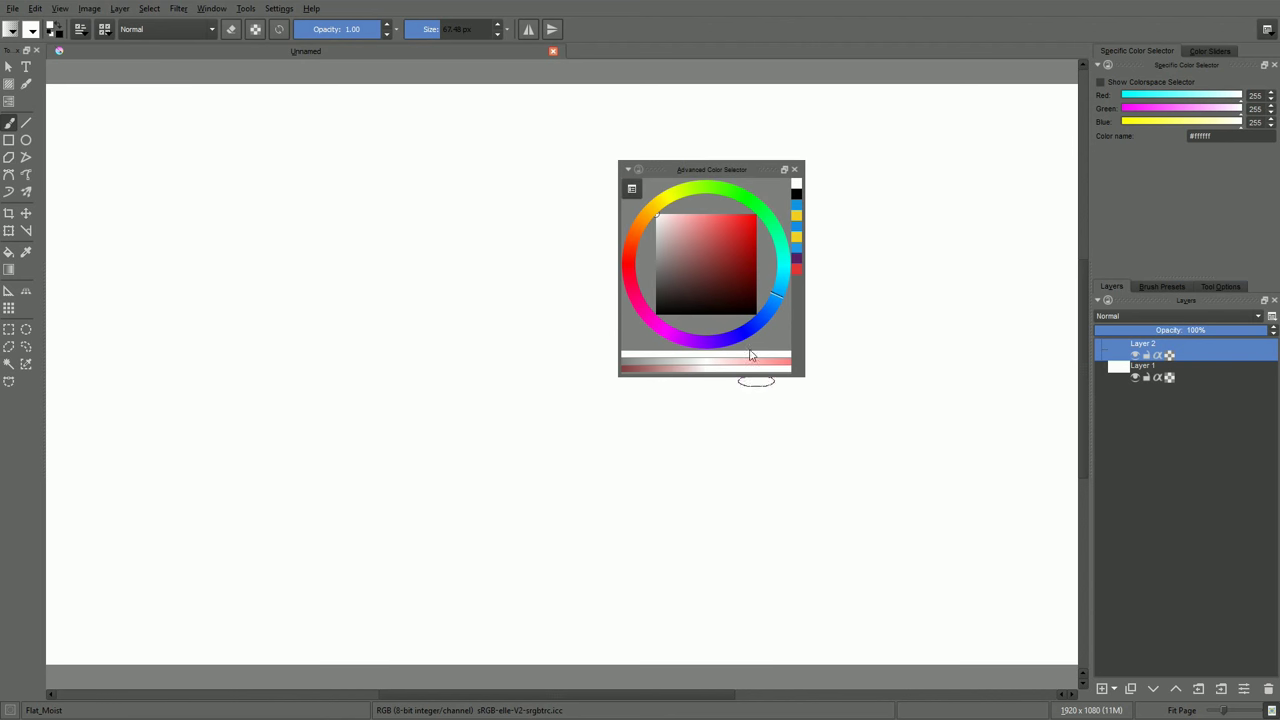
{"action": "left_click_drag", "start_coordinate": [673, 250], "coordinate": [659, 213]}
{"action": "mouse_move", "coordinate": [659, 308]}
{"action": "left_mouse_down"}
{"action": "mouse_move", "coordinate": [653, 208]}
{"action": "mouse_move", "coordinate": [663, 246]}
{"action": "mouse_move", "coordinate": [742, 250]}
{"action": "mouse_move", "coordinate": [655, 257]}
{"action": "mouse_move", "coordinate": [742, 246]}
{"action": "mouse_move", "coordinate": [746, 199]}
{"action": "mouse_move", "coordinate": [762, 212]}
{"action": "left_mouse_up"}
Pick green on the hue ring, load the Default workspace, and bring up the pop-up palette.
{"action": "left_click", "coordinate": [756, 207]}
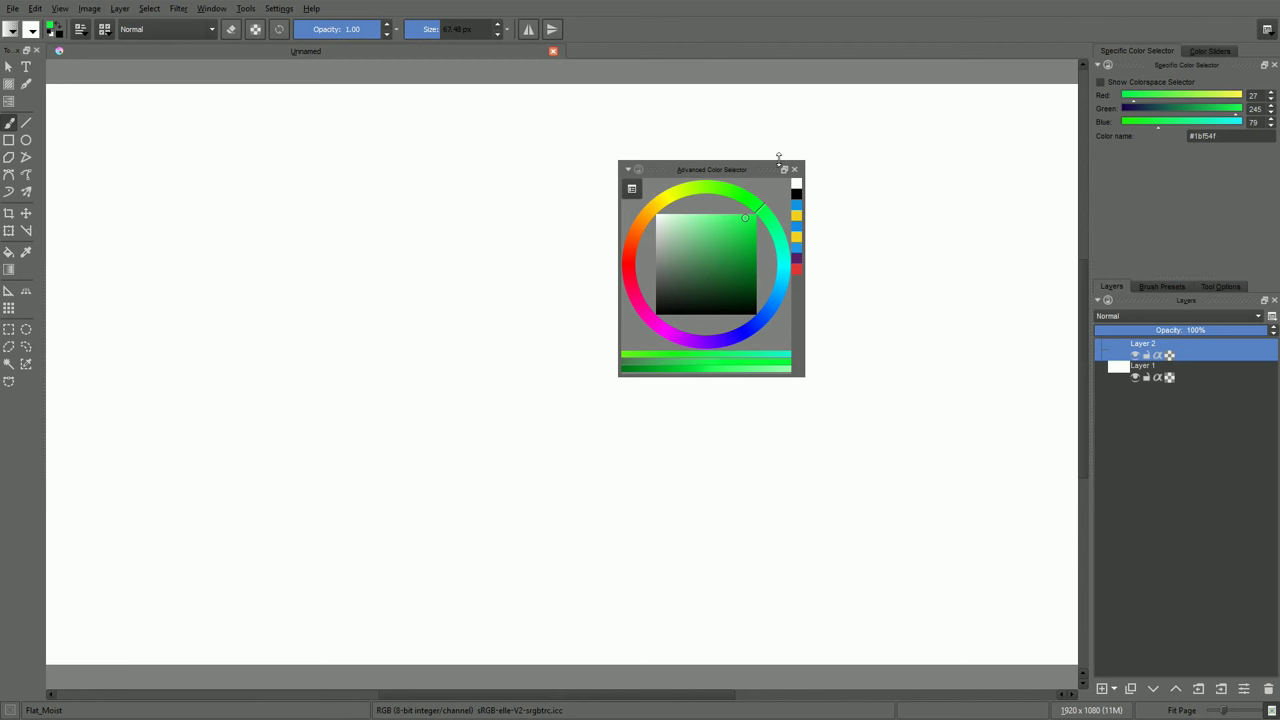
{"action": "left_click", "coordinate": [1266, 31]}
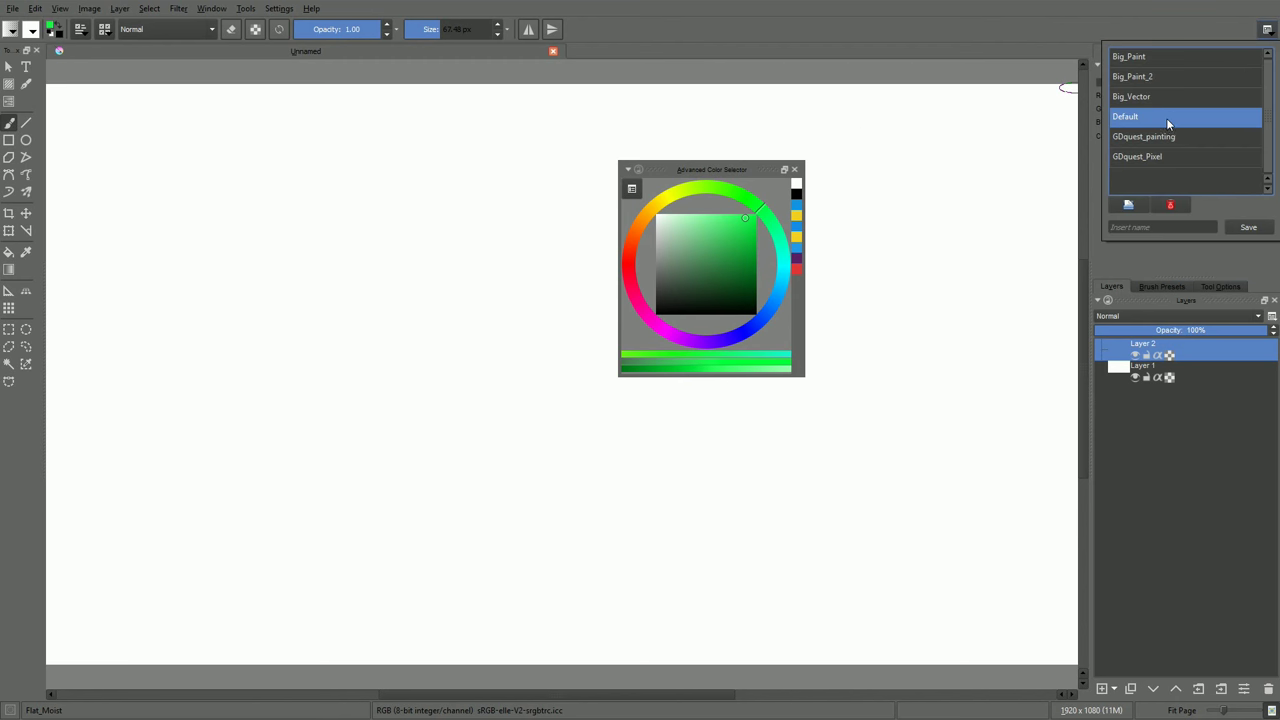
{"action": "left_click", "coordinate": [1166, 118]}
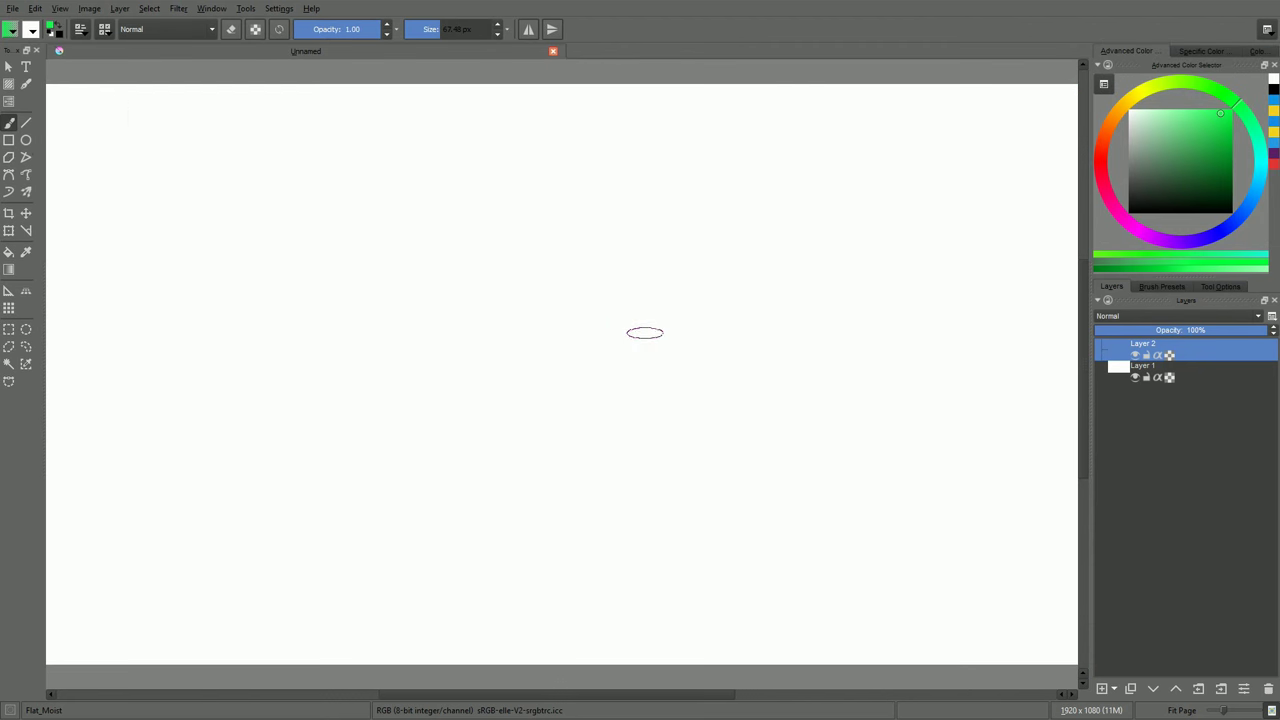
{"action": "right_click", "coordinate": [607, 324]}
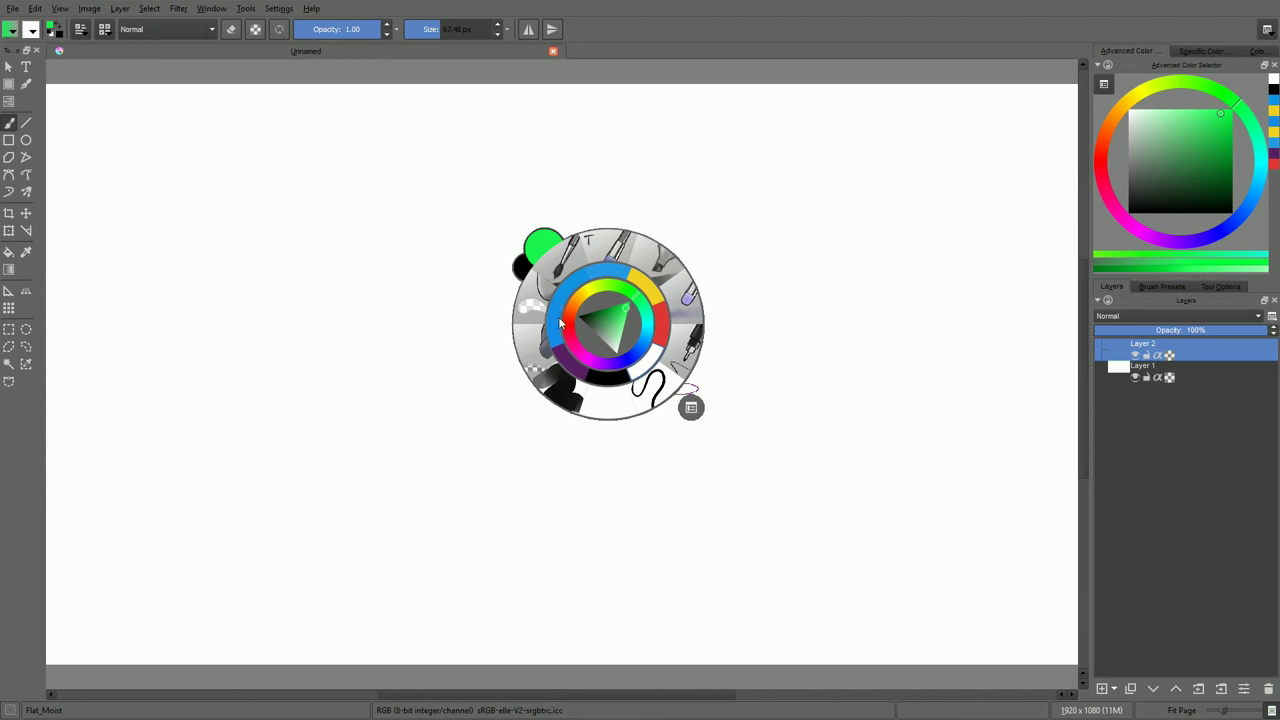
Choose the FX_explode brush preset, passing through FX_color_HSY in the preset chooser.
{"action": "left_click", "coordinate": [651, 440]}
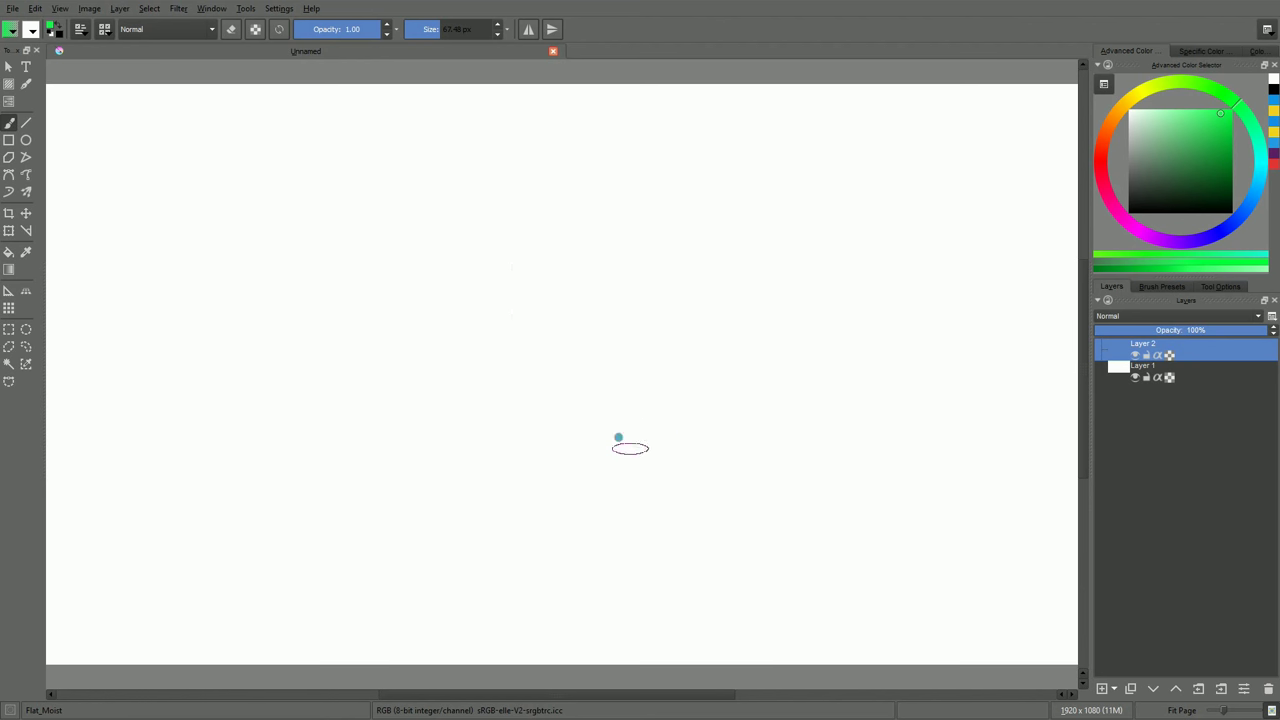
{"action": "left_click", "coordinate": [104, 29]}
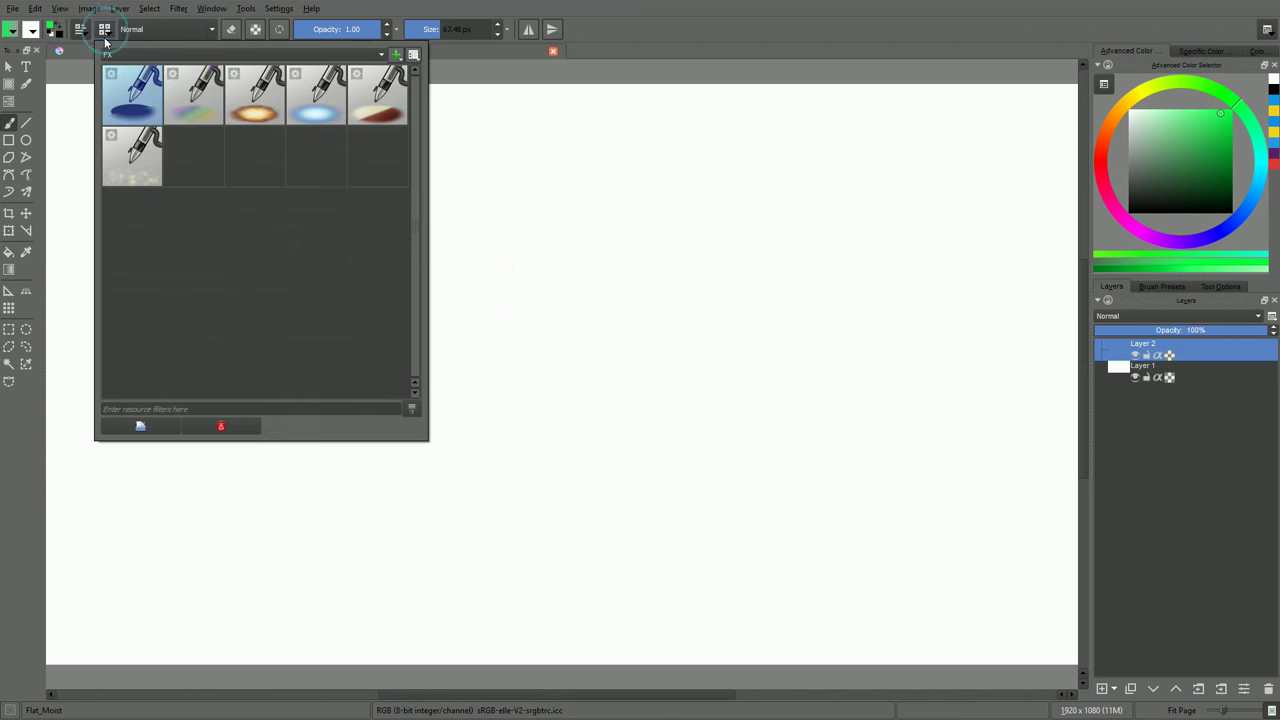
{"action": "left_click", "coordinate": [199, 96]}
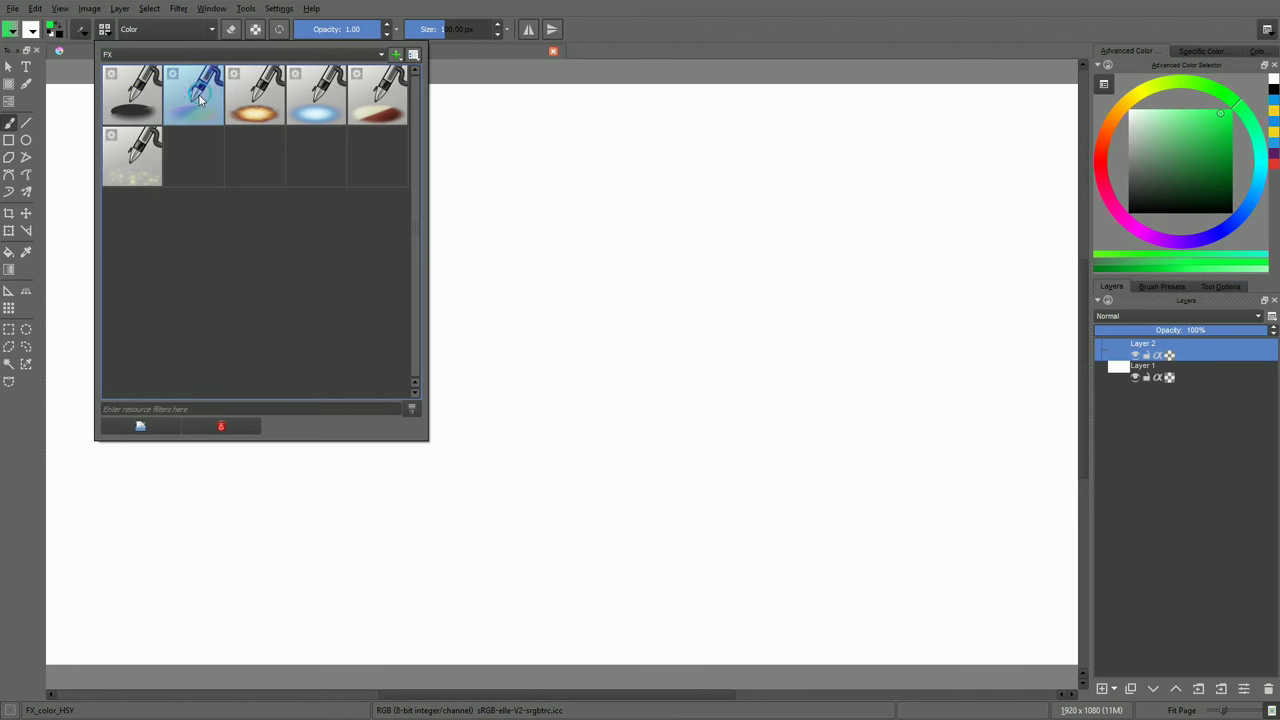
{"action": "left_click", "coordinate": [258, 106]}
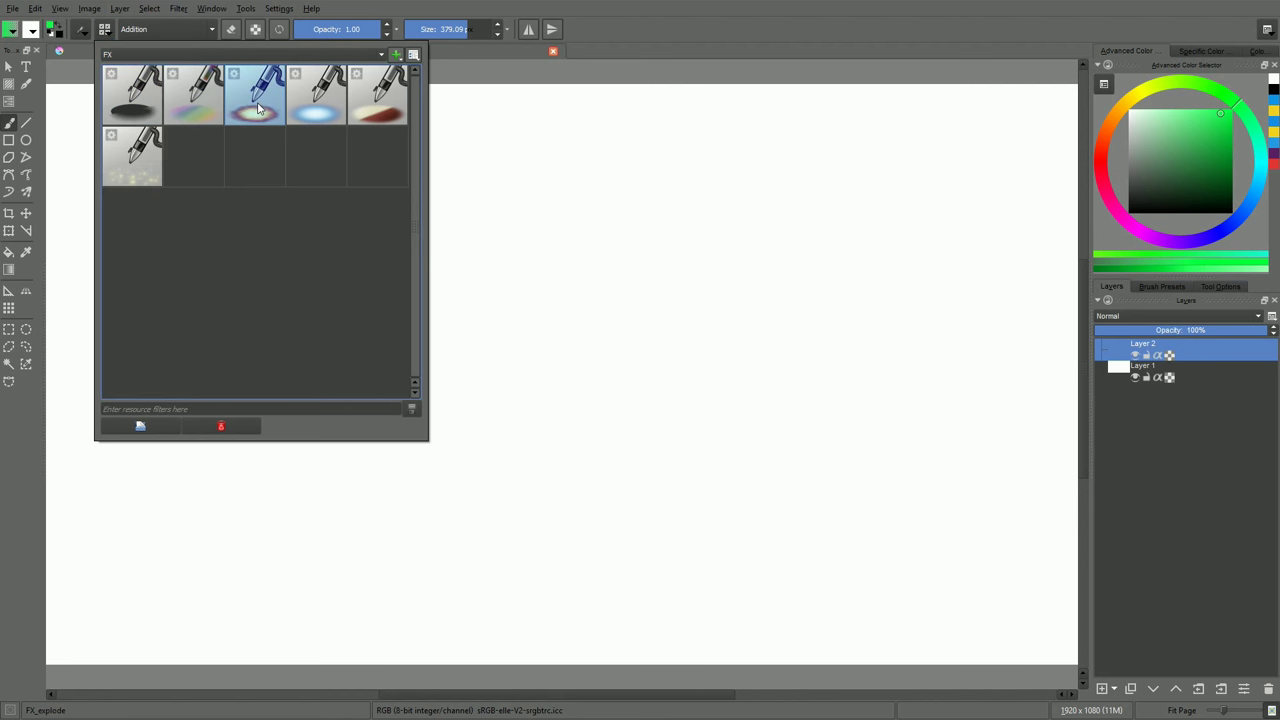
{"action": "left_click", "coordinate": [534, 283]}
Test an FX_explode blob on the canvas, undo it, and reopen the brush presets.
{"action": "left_click", "coordinate": [522, 285]}
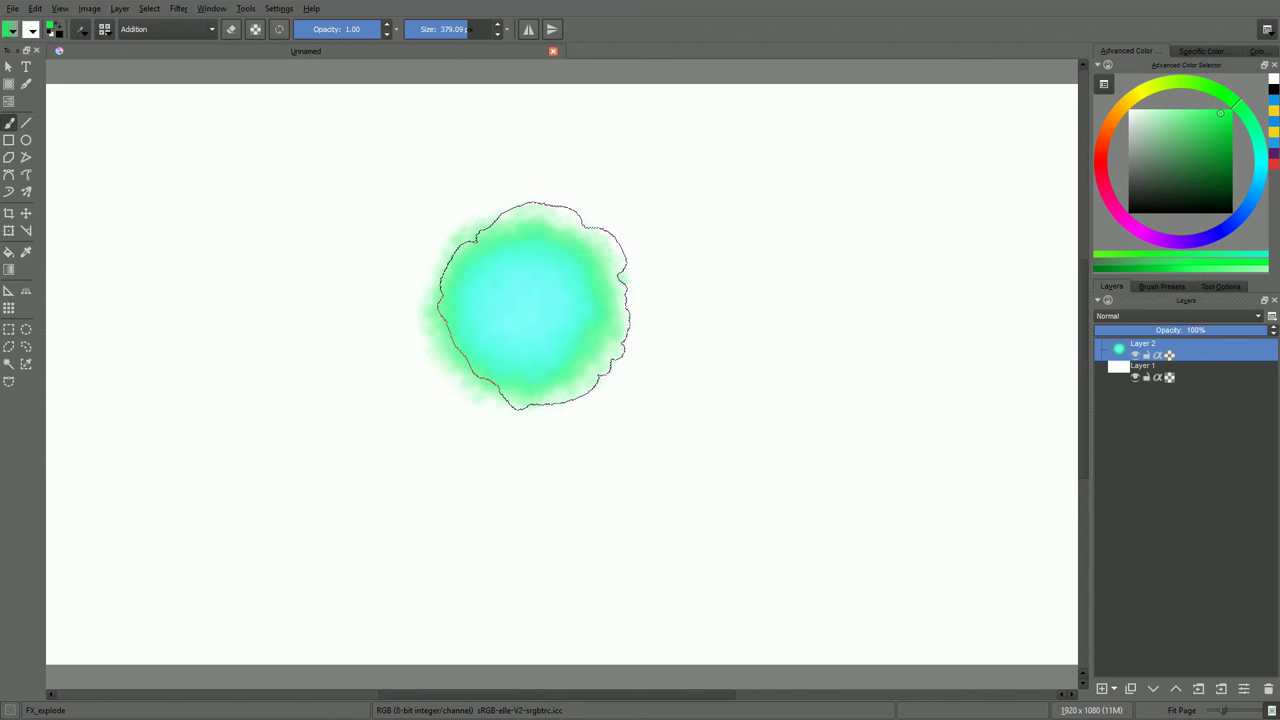
{"action": "key", "text": "ctrl+z"}
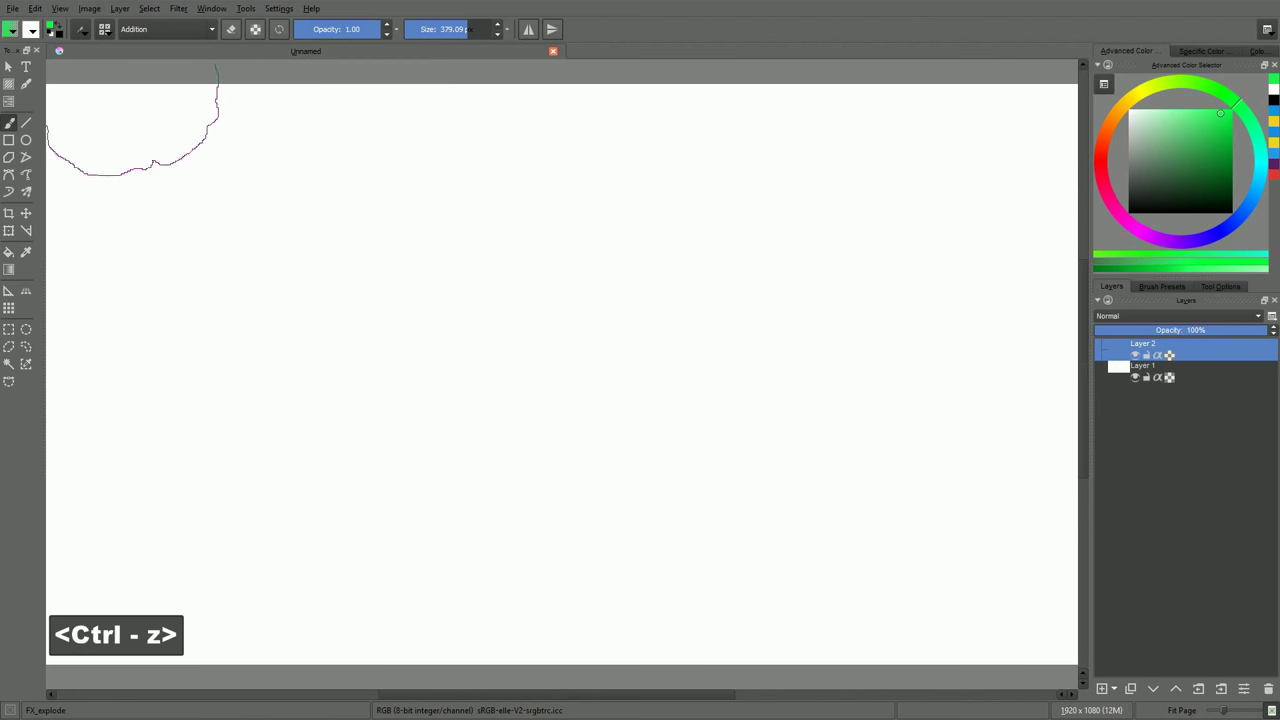
{"action": "left_click", "coordinate": [106, 30]}
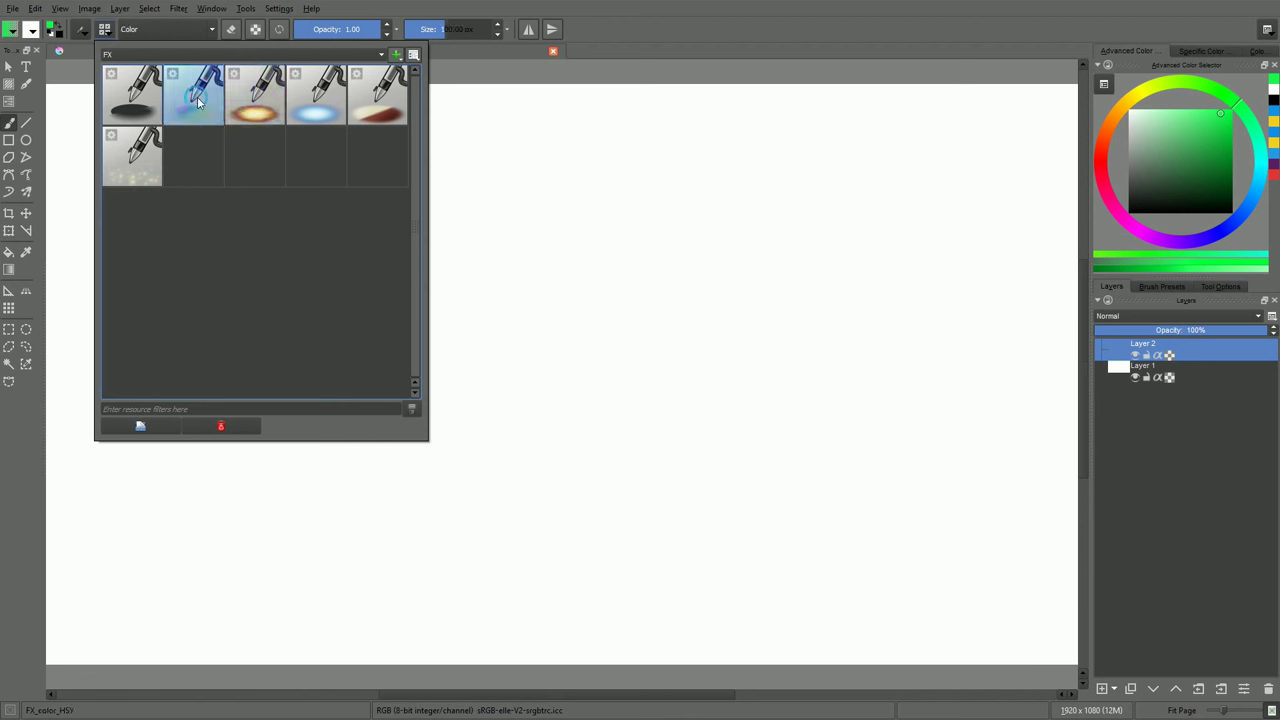
Assign the FX_explode preset to the Favorite Presets tag.
{"action": "right_click", "coordinate": [255, 93]}
{"action": "mouse_move", "coordinate": [280, 114]}
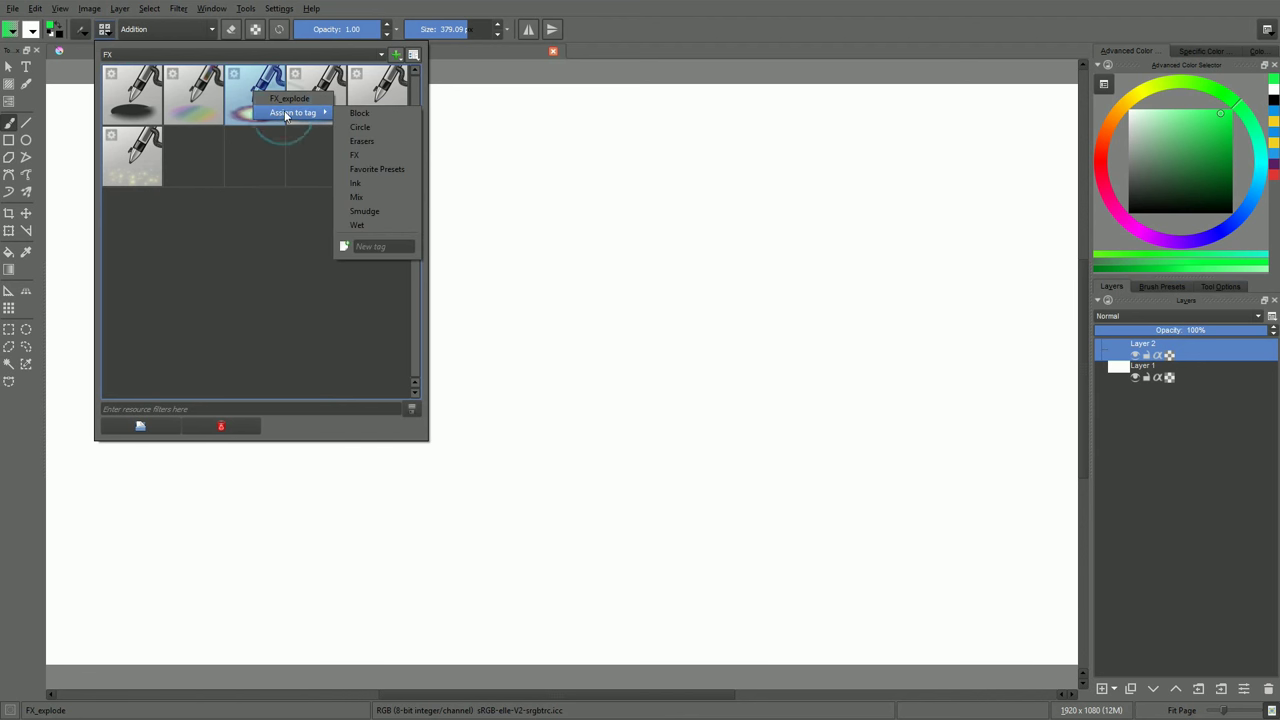
{"action": "left_click", "coordinate": [366, 170]}
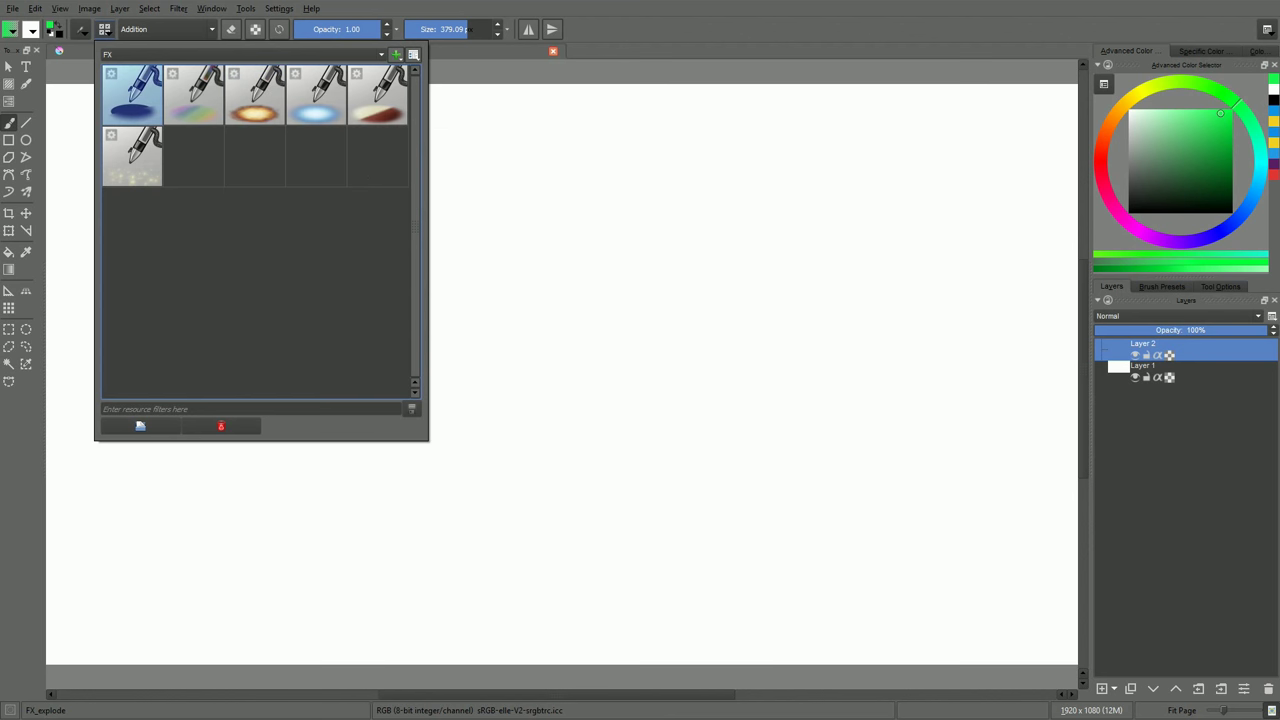
{"action": "left_click", "coordinate": [70, 148]}
Check the pop-up palette, pick Bristles_hairy then FX_explode, paint a test burst, and undo it.
{"action": "right_click", "coordinate": [538, 361]}
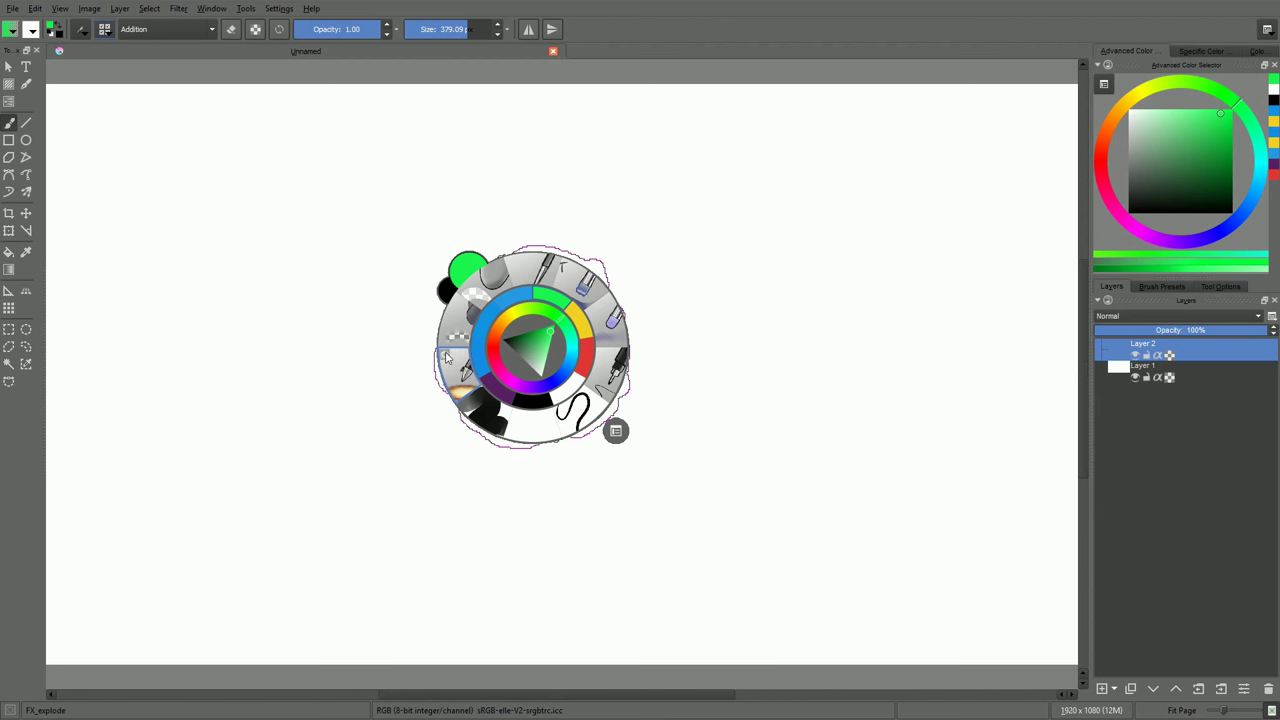
{"action": "right_click", "coordinate": [532, 346]}
{"action": "right_click", "coordinate": [460, 364]}
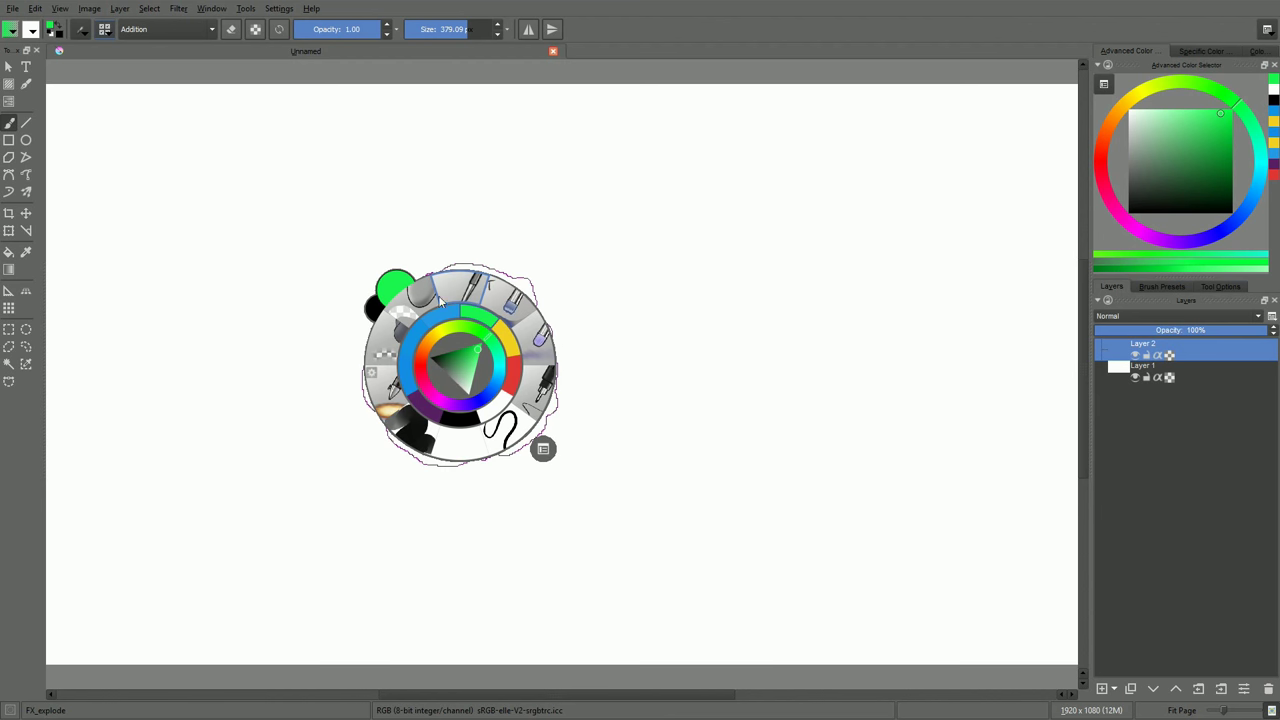
{"action": "left_click", "coordinate": [443, 292]}
{"action": "right_click", "coordinate": [443, 316]}
{"action": "left_click", "coordinate": [367, 305]}
{"action": "mouse_move", "coordinate": [318, 292]}
{"action": "left_mouse_down"}
{"action": "mouse_move", "coordinate": [408, 298]}
{"action": "mouse_move", "coordinate": [443, 317]}
{"action": "mouse_move", "coordinate": [538, 315]}
{"action": "mouse_move", "coordinate": [609, 409]}
{"action": "left_mouse_up"}
{"action": "key", "text": "ctrl+z"}
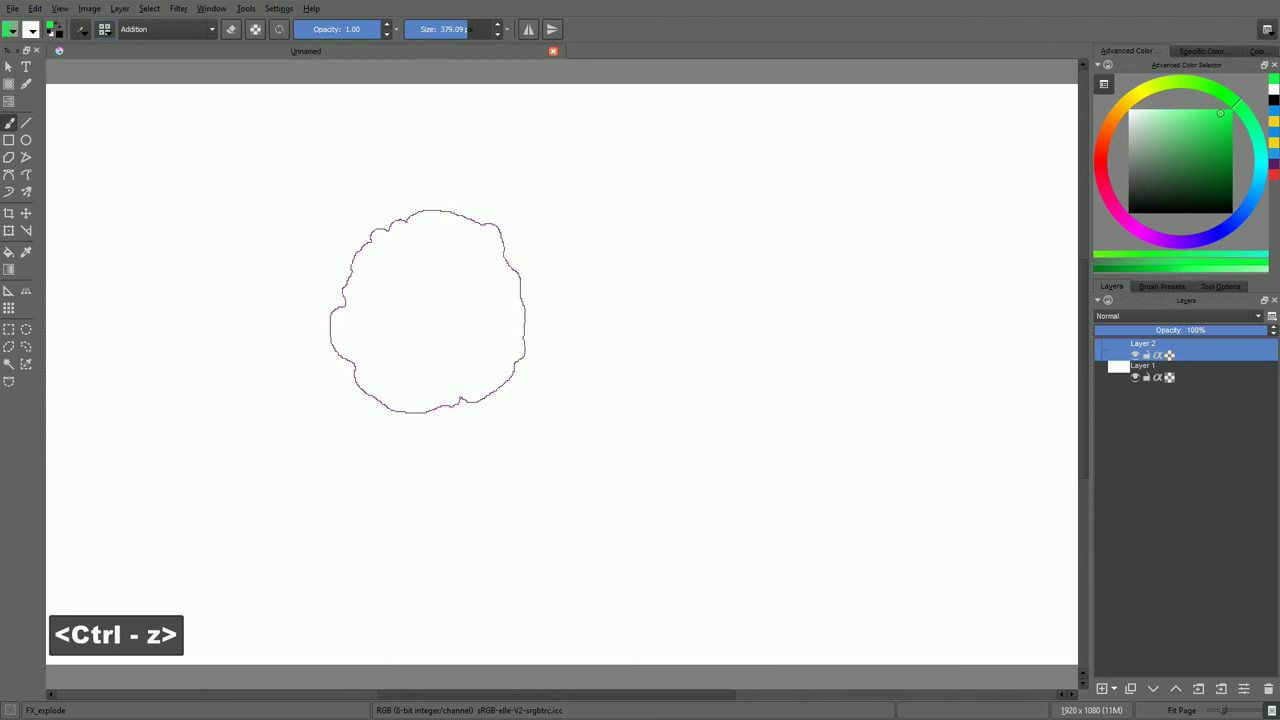
Show the Favorite Presets tag and remove FX_explode from it.
{"action": "left_click", "coordinate": [104, 31]}
{"action": "left_click", "coordinate": [131, 57]}
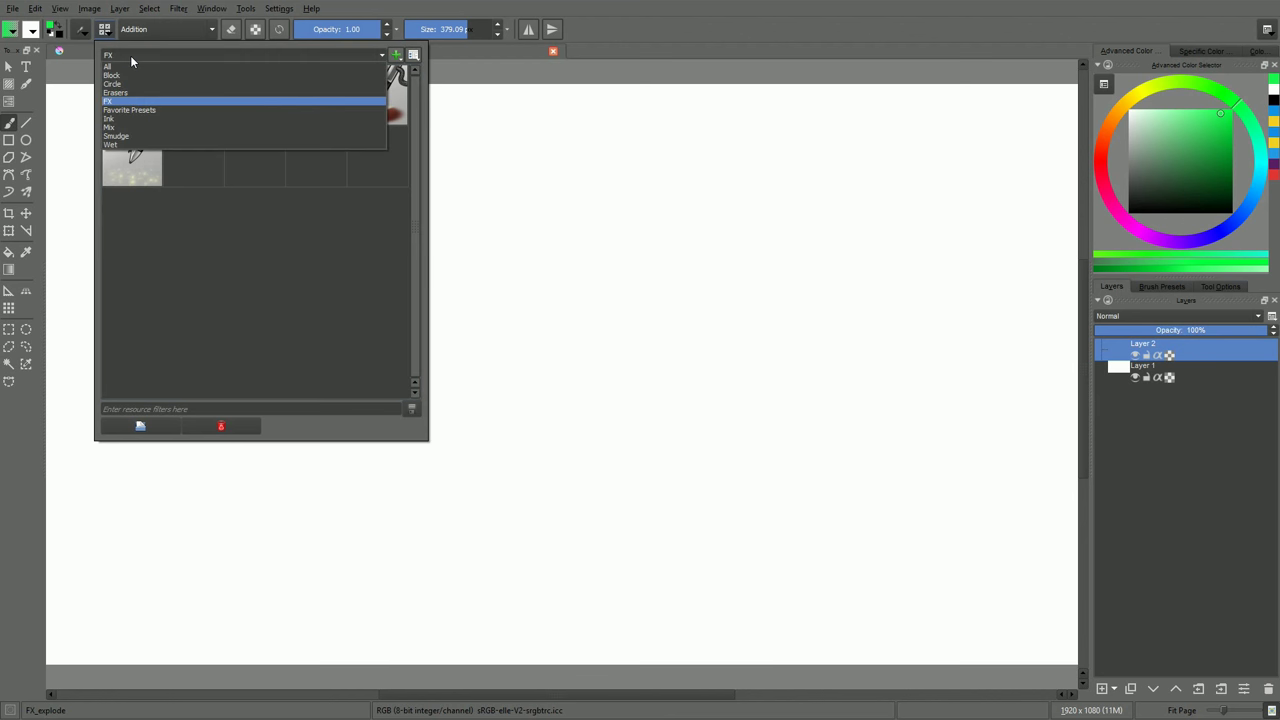
{"action": "left_click", "coordinate": [127, 110]}
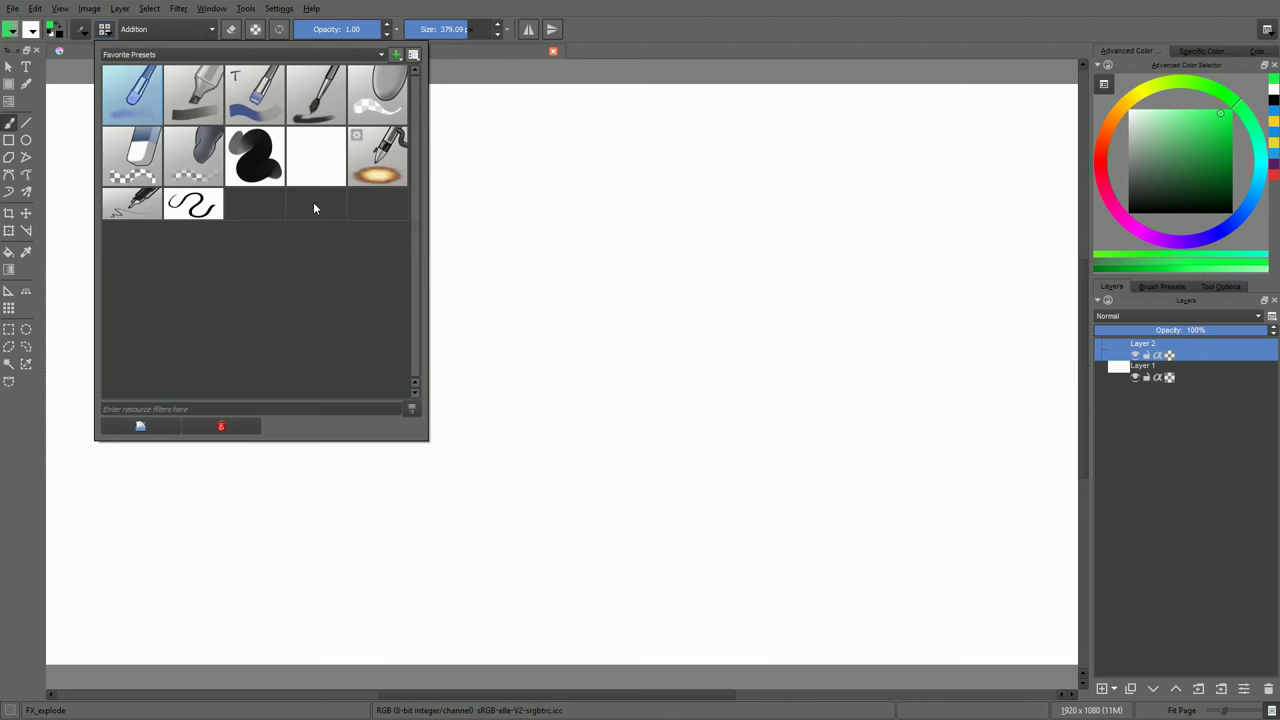
{"action": "left_click", "coordinate": [377, 160]}
{"action": "right_click", "coordinate": [384, 155]}
{"action": "mouse_move", "coordinate": [410, 178]}
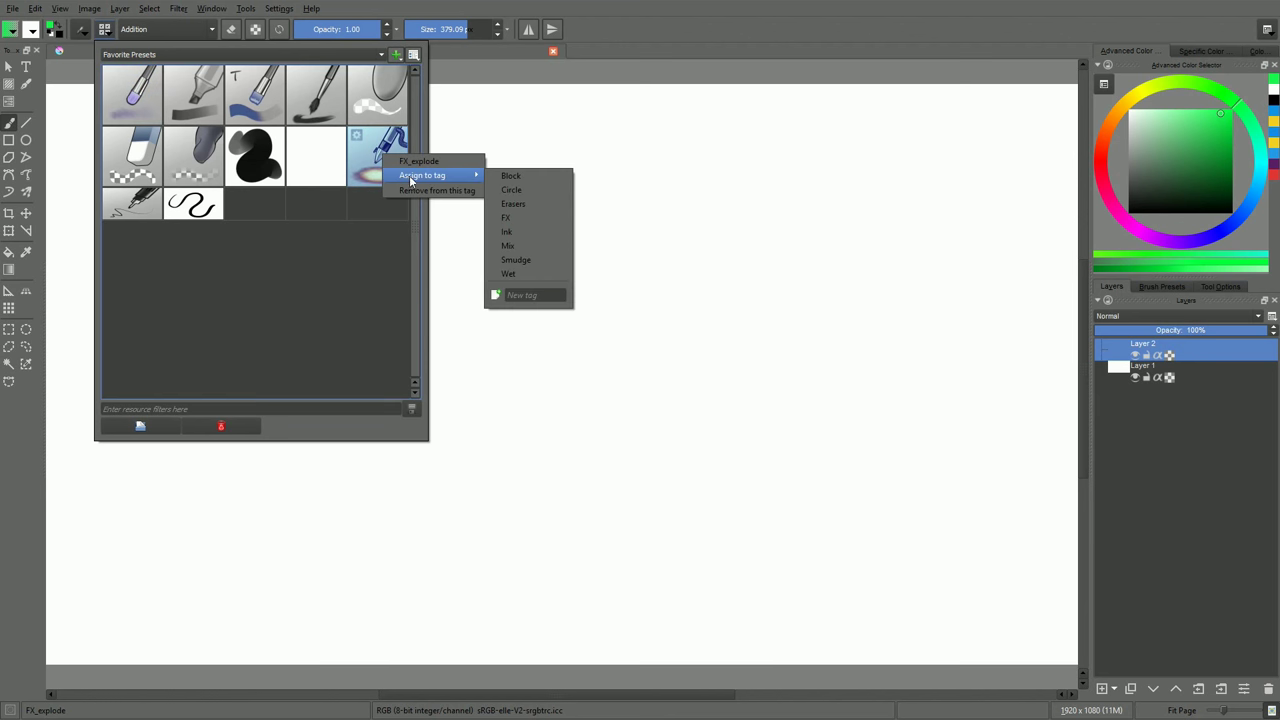
{"action": "left_click", "coordinate": [412, 190]}
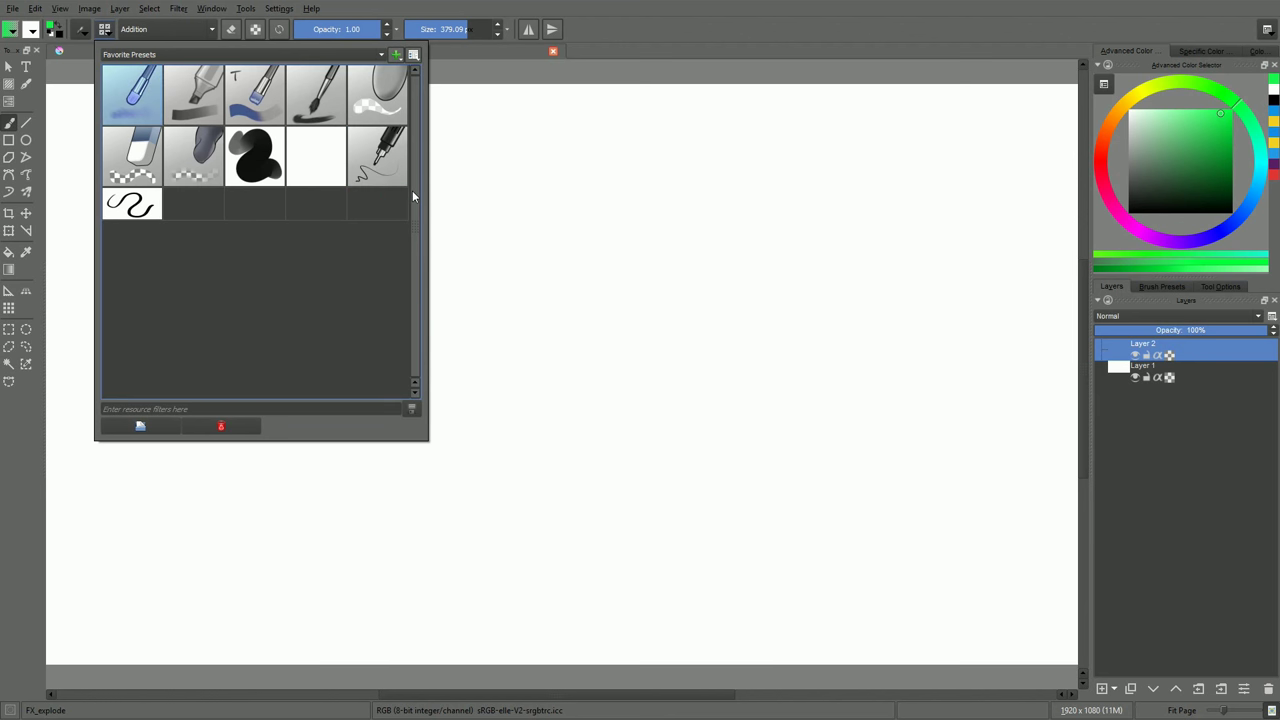
Confirm FX_explode is gone from the pop-up palette and pick the Flat_Moist brush.
{"action": "left_click", "coordinate": [128, 45]}
{"action": "right_click", "coordinate": [572, 365]}
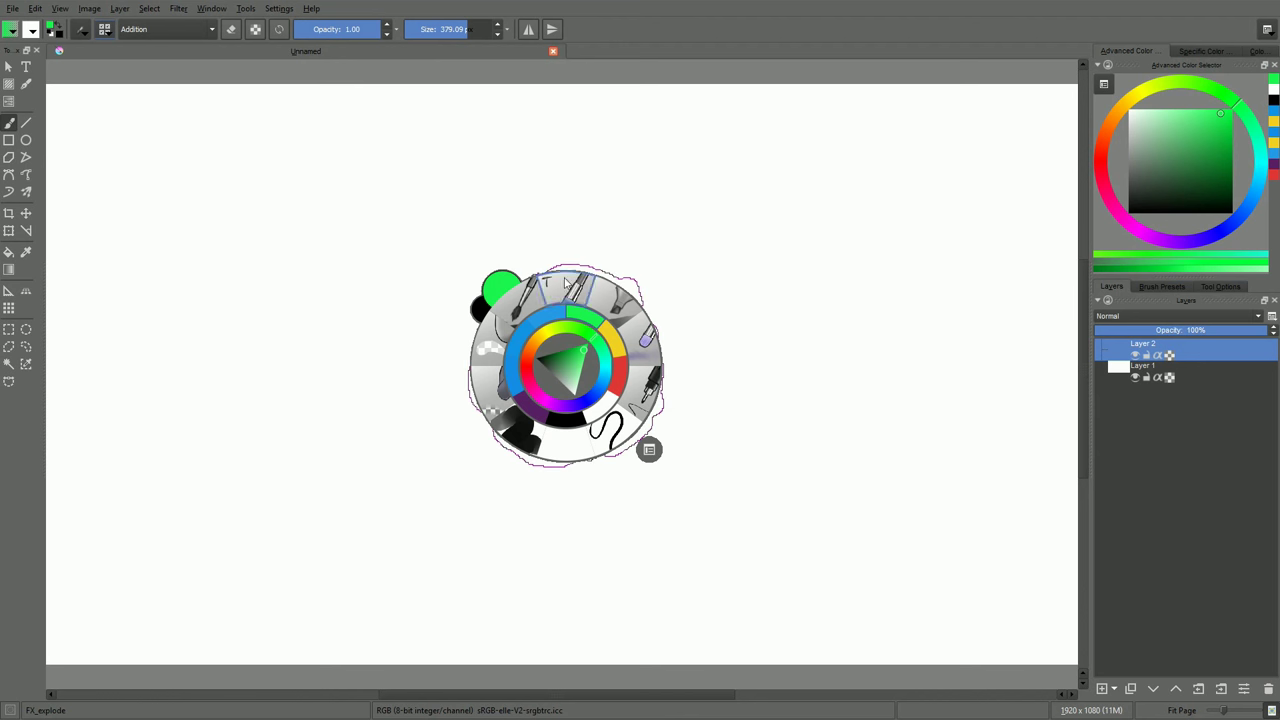
{"action": "left_click", "coordinate": [587, 451]}
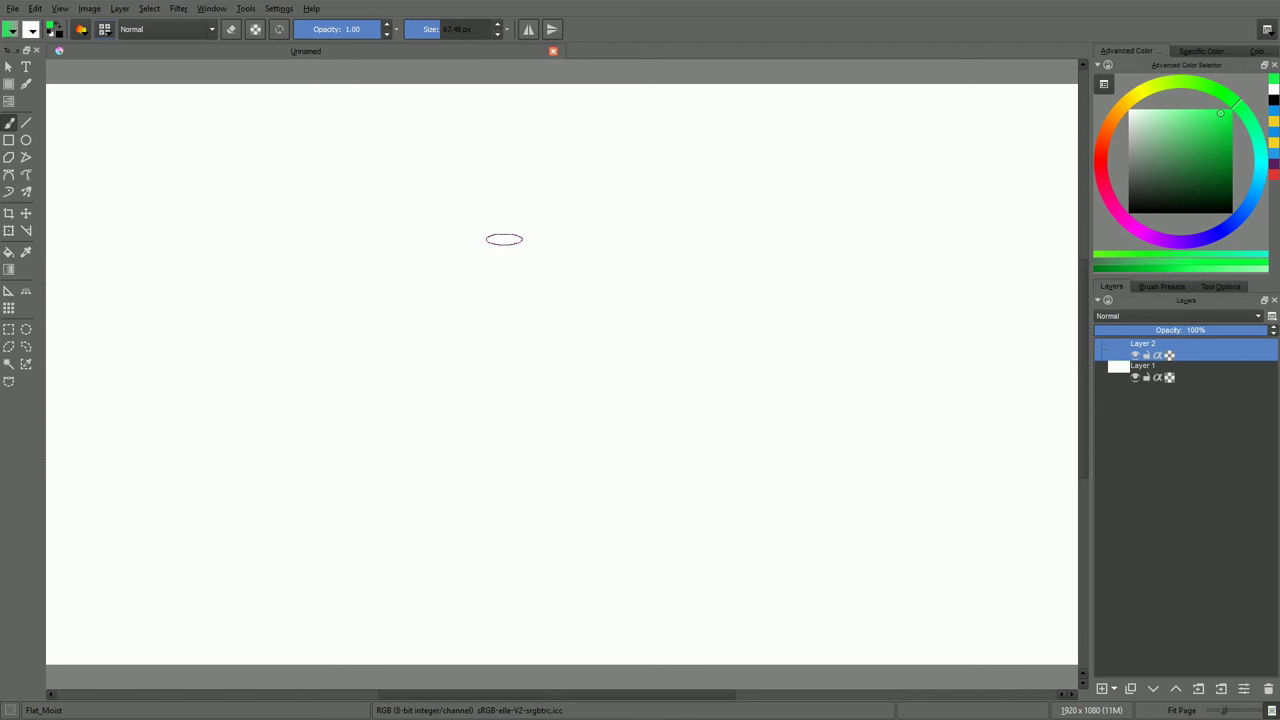
Paint a green Flat_Moist stroke, switch to Basic_wet_soft and paint again, then clear Layer 2 with Delete.
{"action": "mouse_move", "coordinate": [470, 218]}
{"action": "left_mouse_down"}
{"action": "mouse_move", "coordinate": [394, 325]}
{"action": "mouse_move", "coordinate": [489, 318]}
{"action": "mouse_move", "coordinate": [515, 427]}
{"action": "mouse_move", "coordinate": [645, 276]}
{"action": "mouse_move", "coordinate": [653, 419]}
{"action": "left_mouse_up"}
{"action": "right_click", "coordinate": [600, 270]}
{"action": "left_click", "coordinate": [685, 245]}
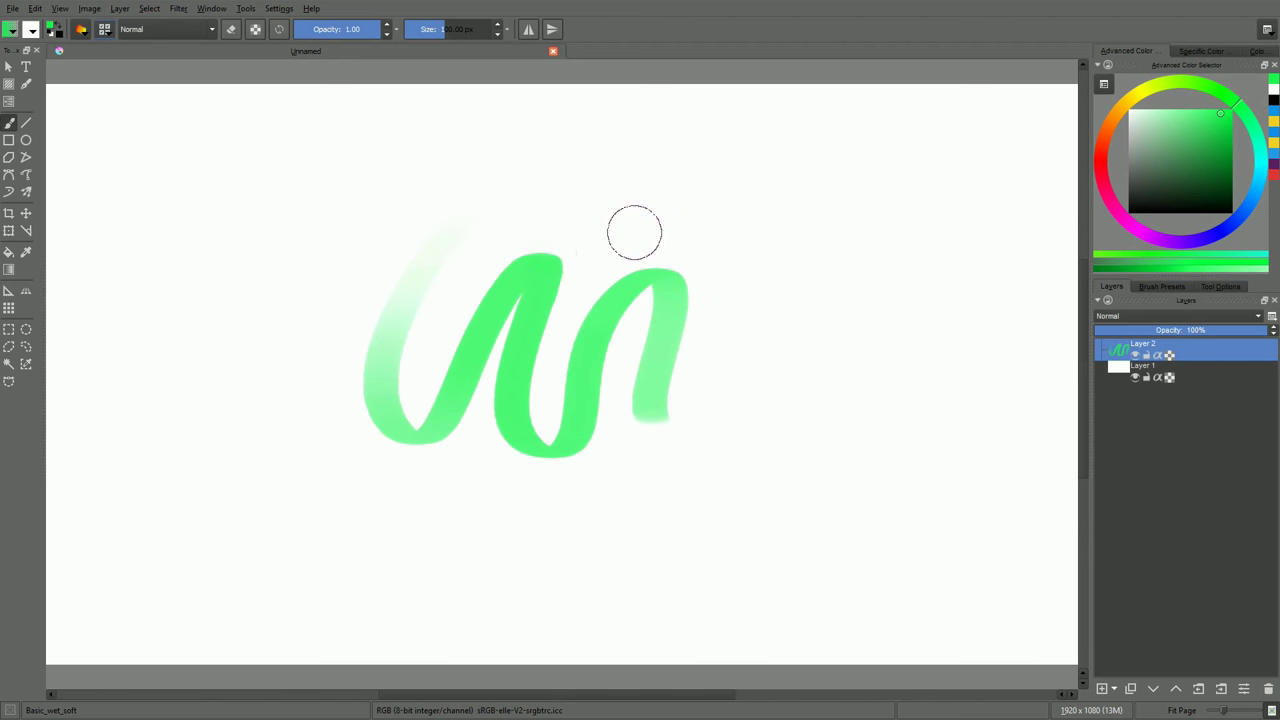
{"action": "mouse_move", "coordinate": [560, 245]}
{"action": "left_mouse_down"}
{"action": "mouse_move", "coordinate": [578, 270]}
{"action": "mouse_move", "coordinate": [531, 312]}
{"action": "mouse_move", "coordinate": [527, 431]}
{"action": "mouse_move", "coordinate": [581, 452]}
{"action": "mouse_move", "coordinate": [602, 495]}
{"action": "left_mouse_up"}
{"action": "key", "text": "Delete"}
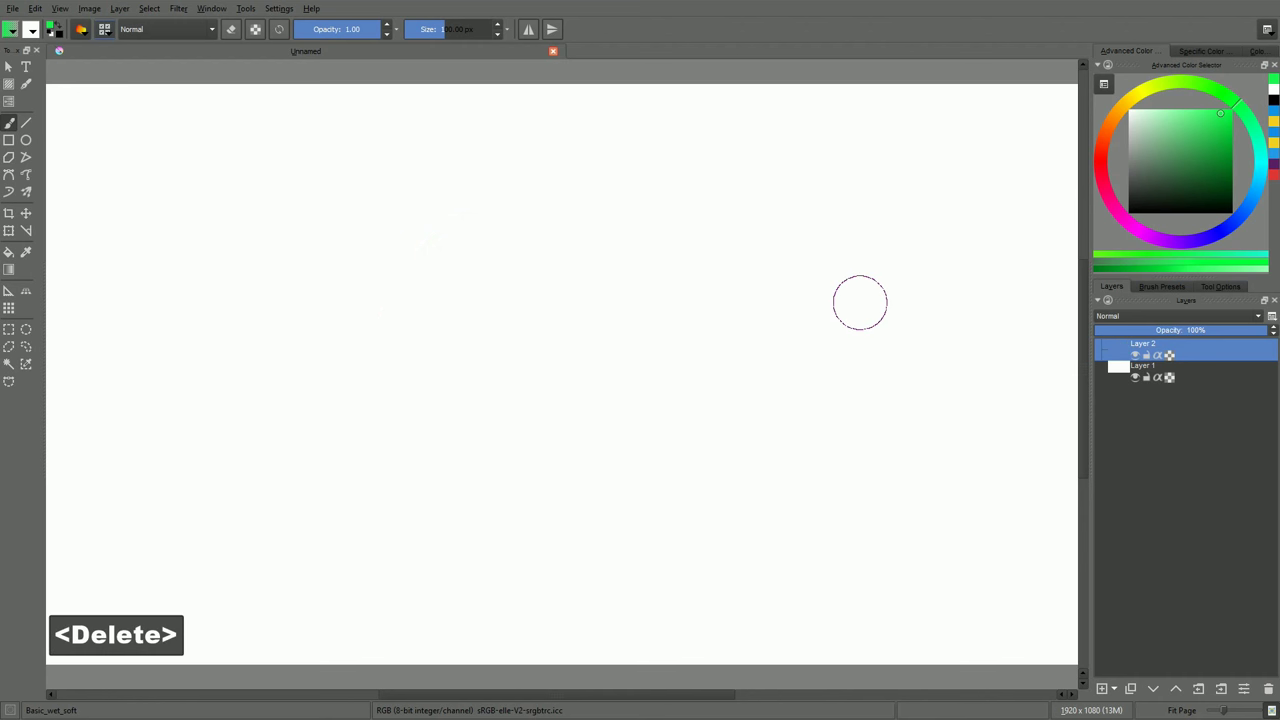